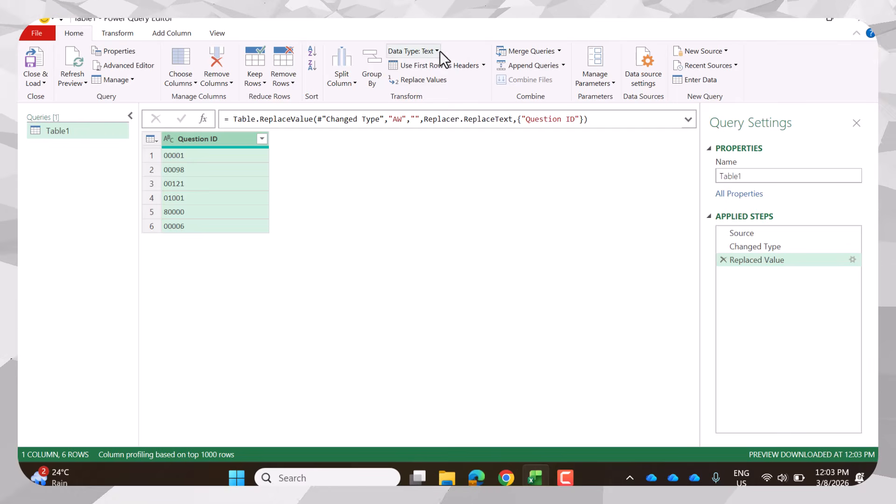
- Convert the Question ID column to Whole Number and delete the applied steps that follow Changed Type
{"action": "left_click", "coordinate": [439, 52]}
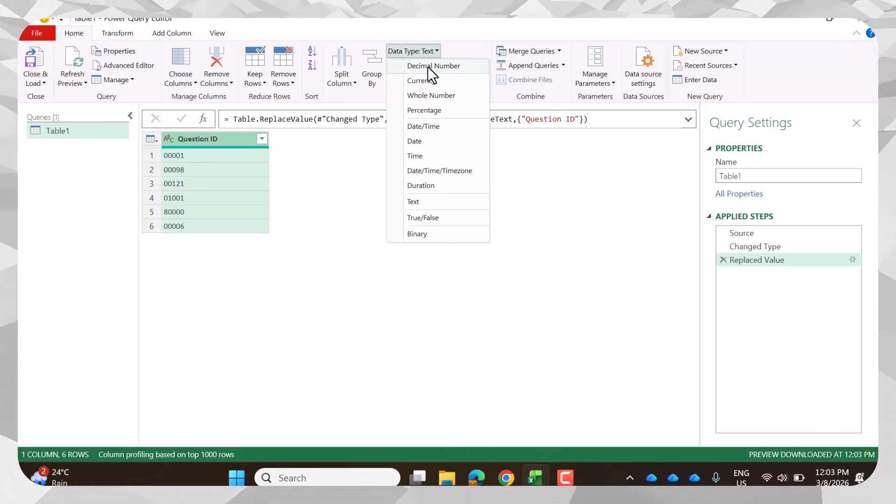
{"action": "left_click", "coordinate": [427, 96]}
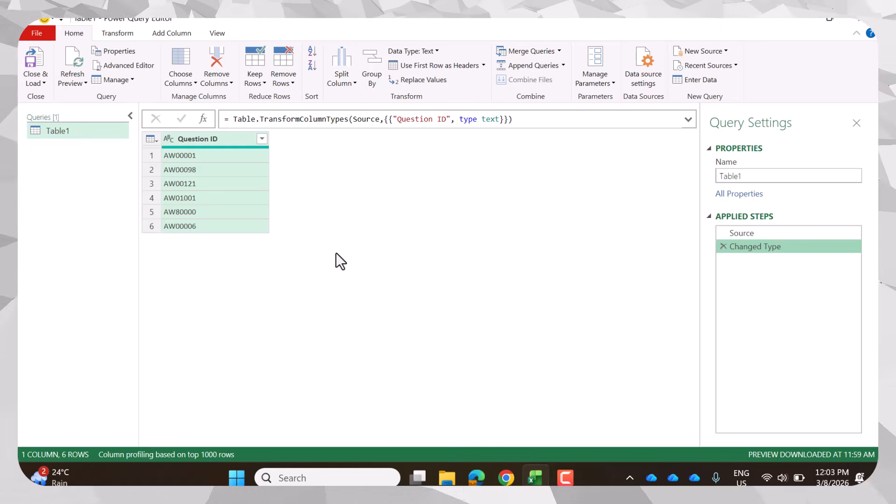
{"action": "left_click_drag", "start_coordinate": [766, 232], "coordinate": [801, 236]}
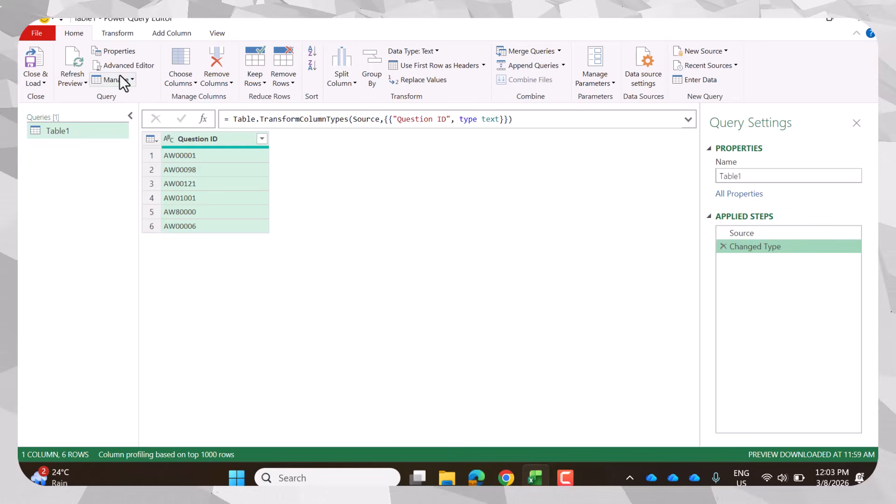
- Begin a custom column for Table1 and name it "clean"
{"action": "left_click", "coordinate": [165, 34]}
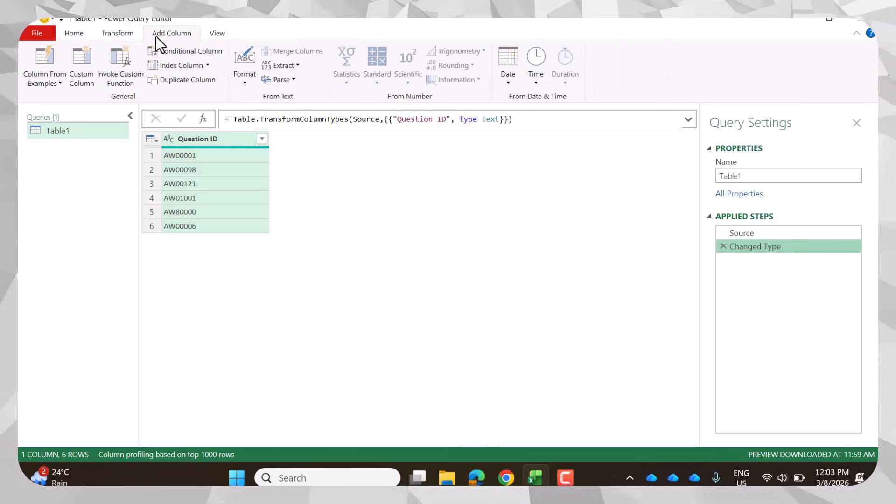
{"action": "left_click", "coordinate": [75, 64]}
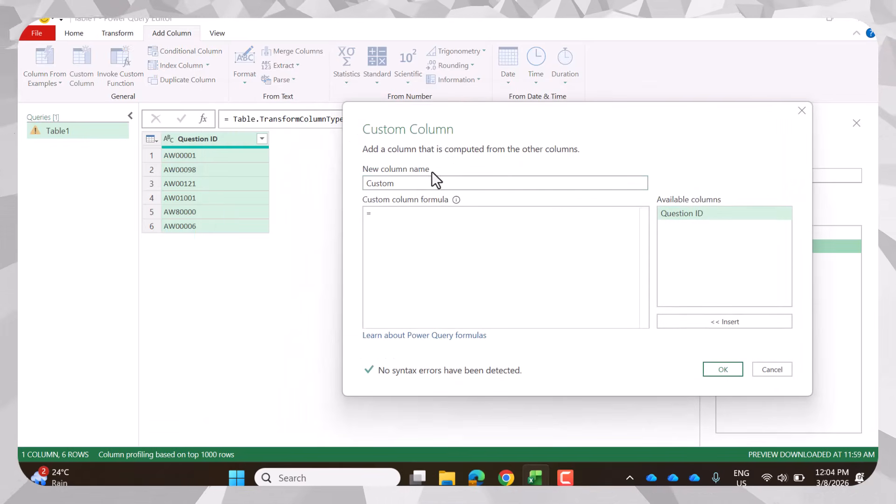
{"action": "double_click", "coordinate": [414, 183]}
{"action": "type", "text": "clean"}
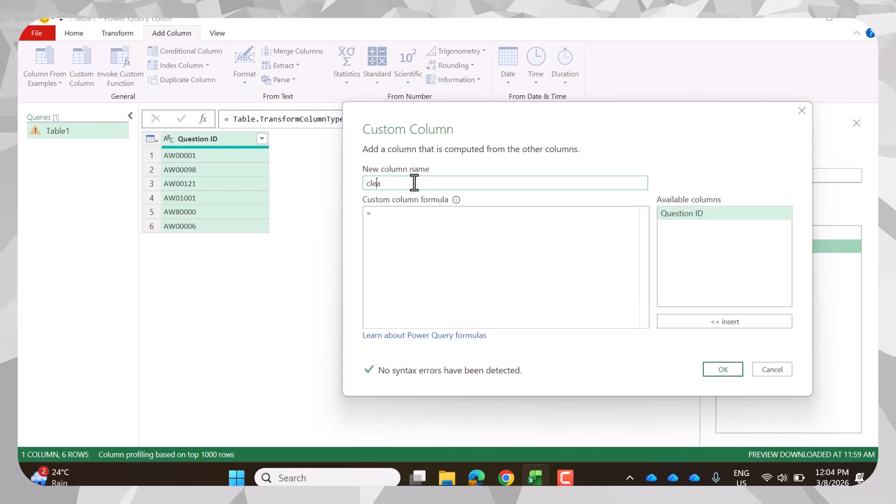
- Enter the formula Text.Replace([Question ID],"AW","") for the clean column and create it
{"action": "left_click", "coordinate": [396, 231]}
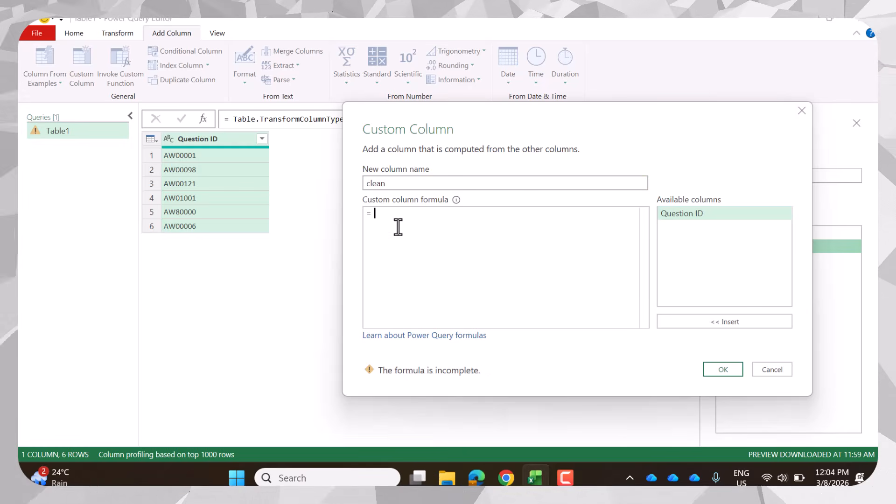
{"action": "type", "text": "textr"}
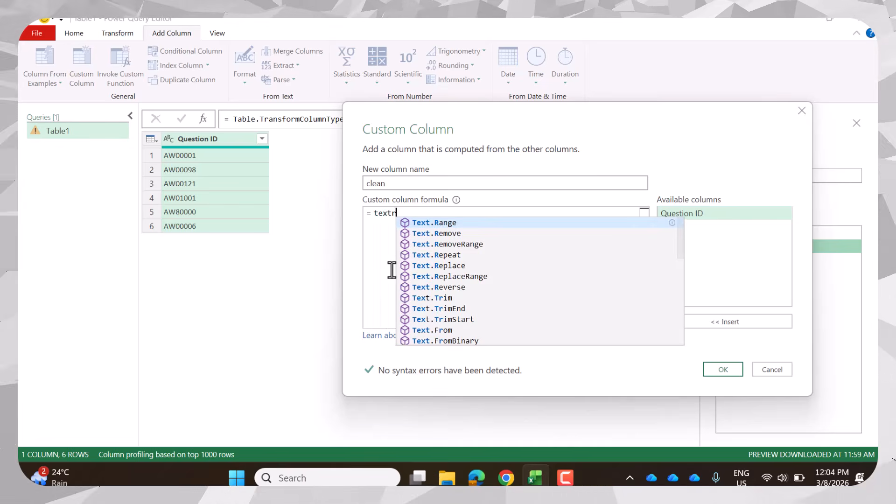
{"action": "type", "text": "em"}
{"action": "key", "text": "BackSpace"}
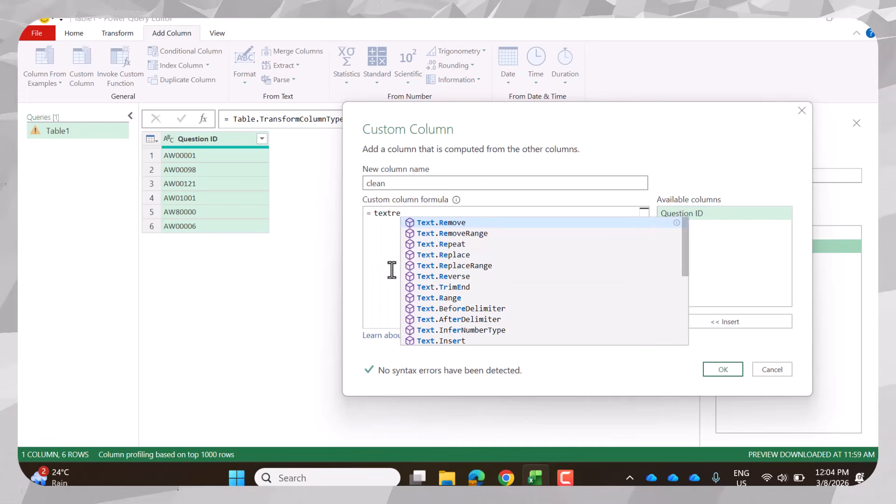
{"action": "type", "text": "pla"}
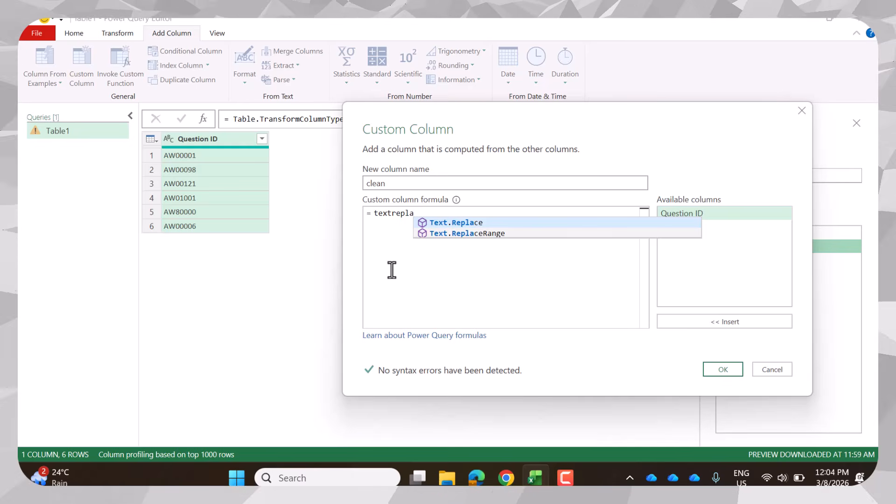
{"action": "key", "text": "Tab"}
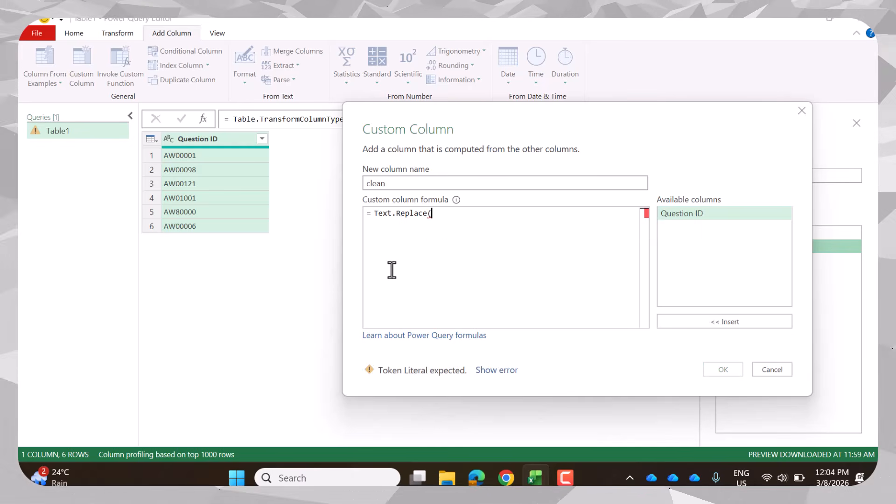
{"action": "double_click", "coordinate": [695, 216]}
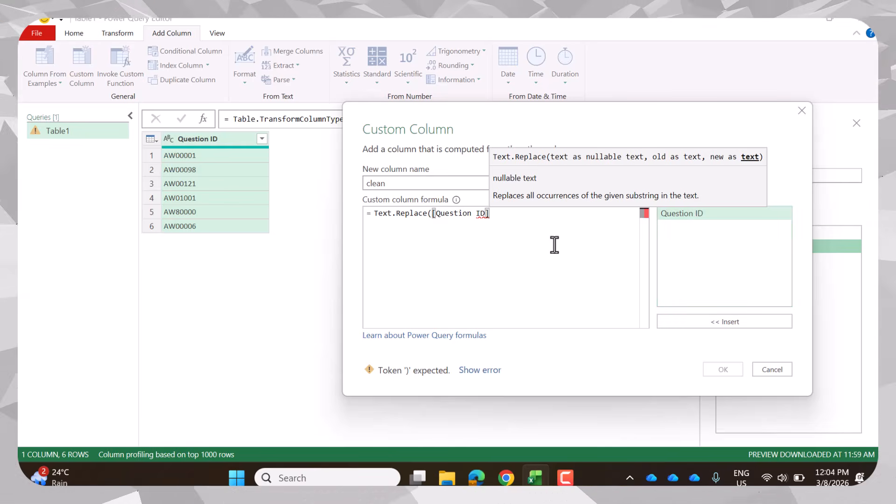
{"action": "type", "text": ",\"A"}
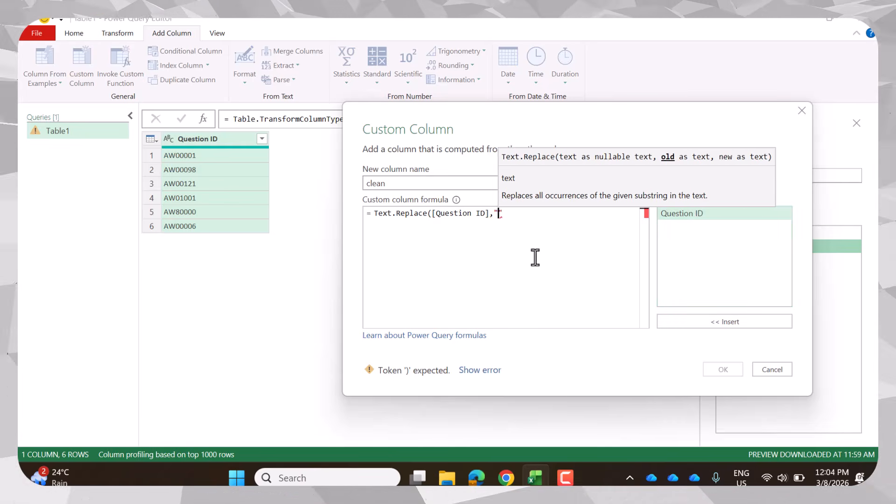
{"action": "type", "text": "W\",\"\")"}
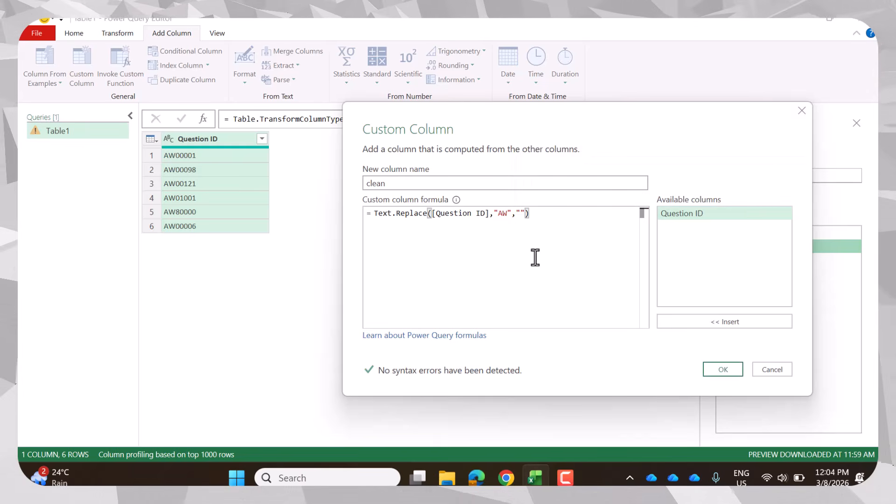
{"action": "left_click", "coordinate": [727, 368]}
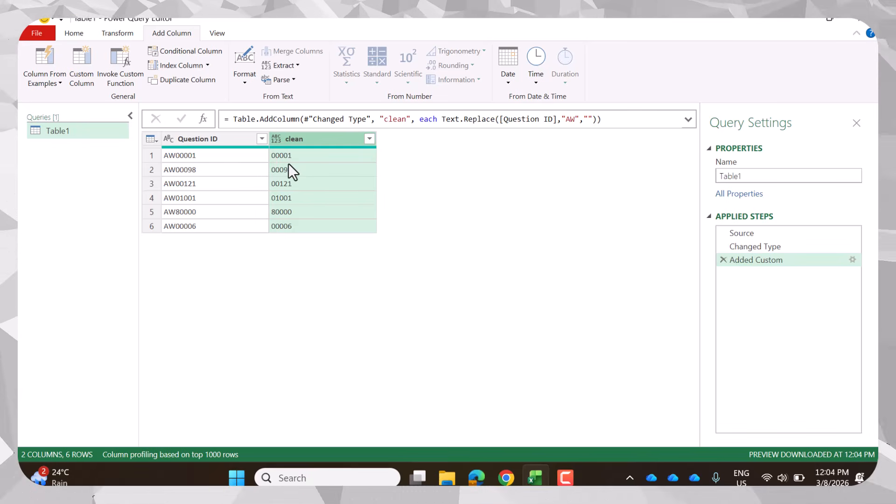
- Edit the Added Custom step so its formula is Number.From(Text.Replace([Question ID],"AW","")), and apply it
{"action": "left_click", "coordinate": [853, 260]}
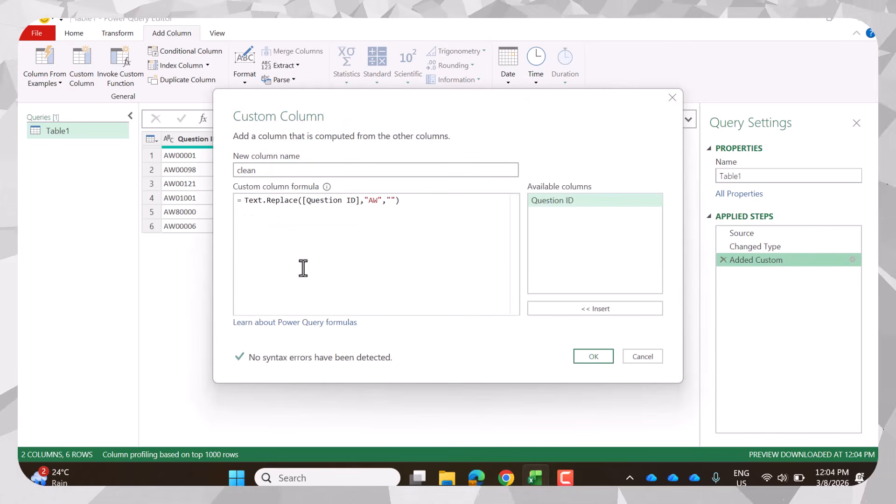
{"action": "type", "text": "("}
{"action": "key", "text": "Left"}
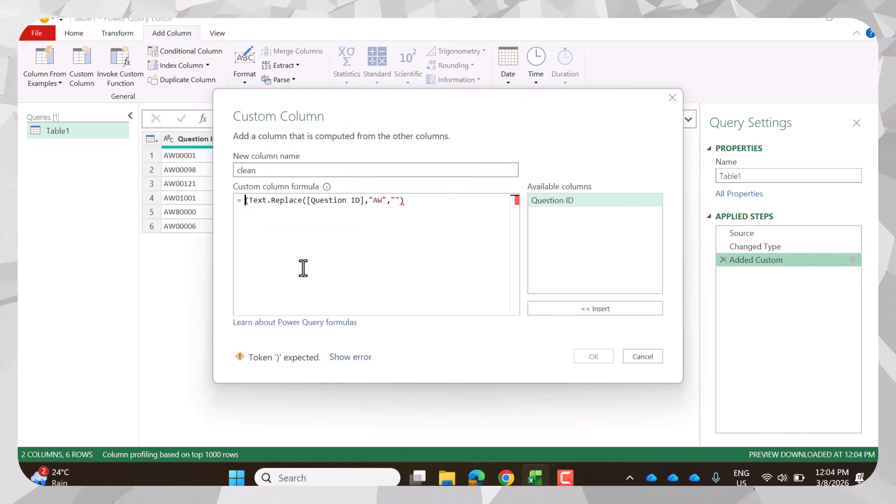
{"action": "type", "text": "numberfrom"}
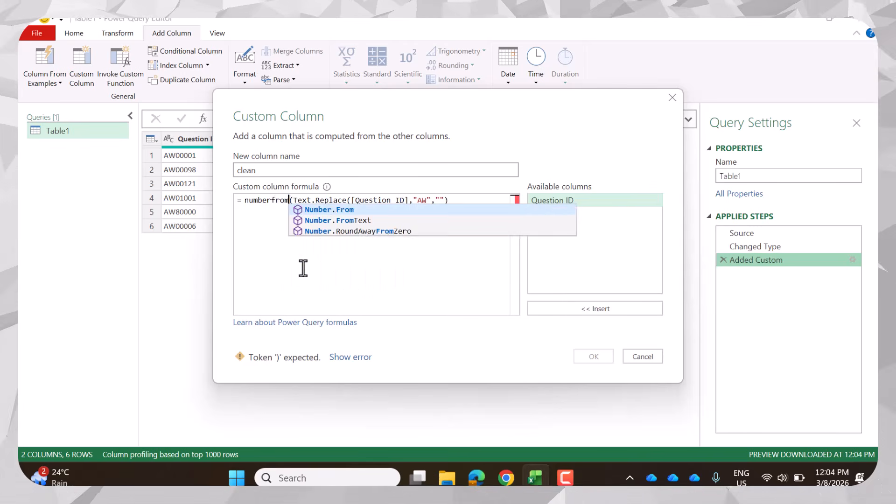
{"action": "key", "text": "Tab"}
{"action": "key", "text": "Right"}
{"action": "key", "text": "Right"}
{"action": "key", "text": "Right"}
{"action": "key", "text": "Right"}
{"action": "key", "text": "Right"}
{"action": "key", "text": "Right"}
{"action": "key", "text": "Right"}
{"action": "key", "text": "Right"}
{"action": "key", "text": "Right"}
{"action": "key", "text": "Right"}
{"action": "key", "text": "Right"}
{"action": "key", "text": "Right"}
{"action": "key", "text": "Right"}
{"action": "key", "text": "Right"}
{"action": "key", "text": "Right"}
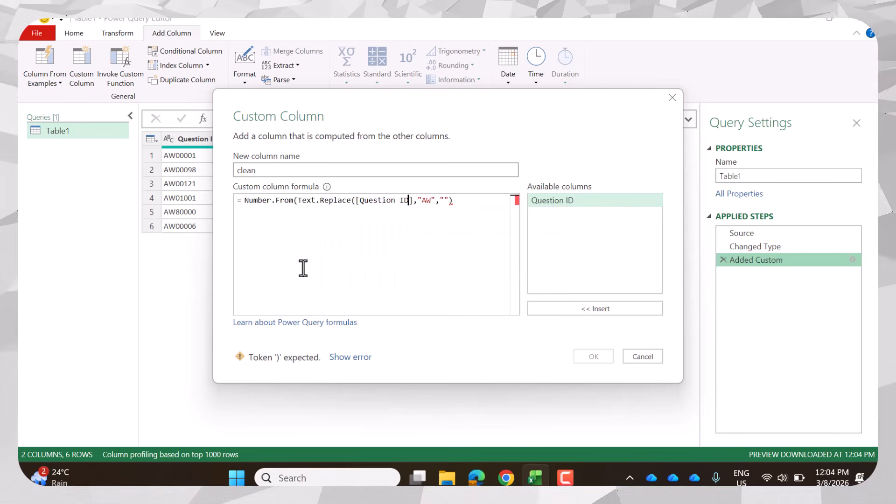
{"action": "key", "text": "End"}
{"action": "type", "text": ")"}
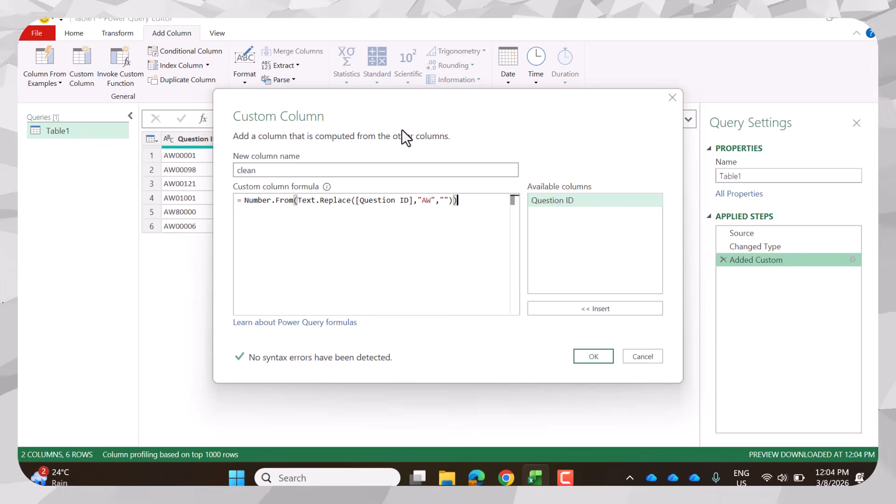
{"action": "left_click_drag", "start_coordinate": [412, 113], "coordinate": [389, 213]}
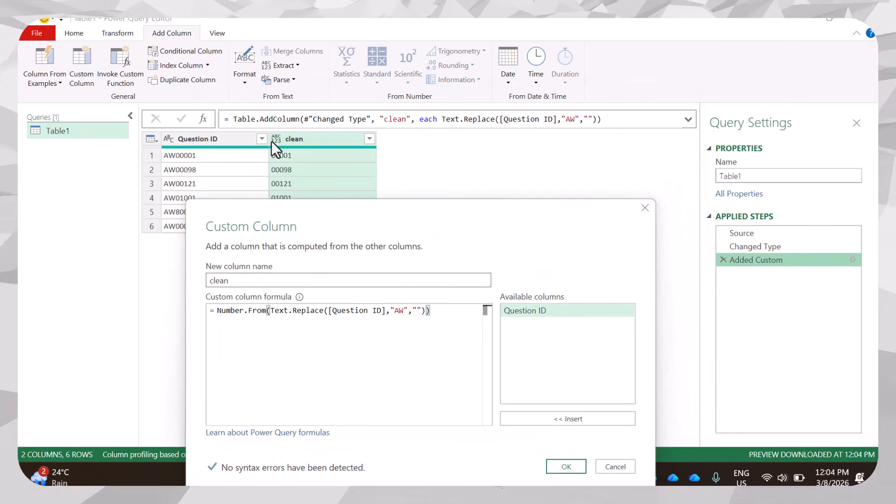
{"action": "left_click", "coordinate": [570, 471]}
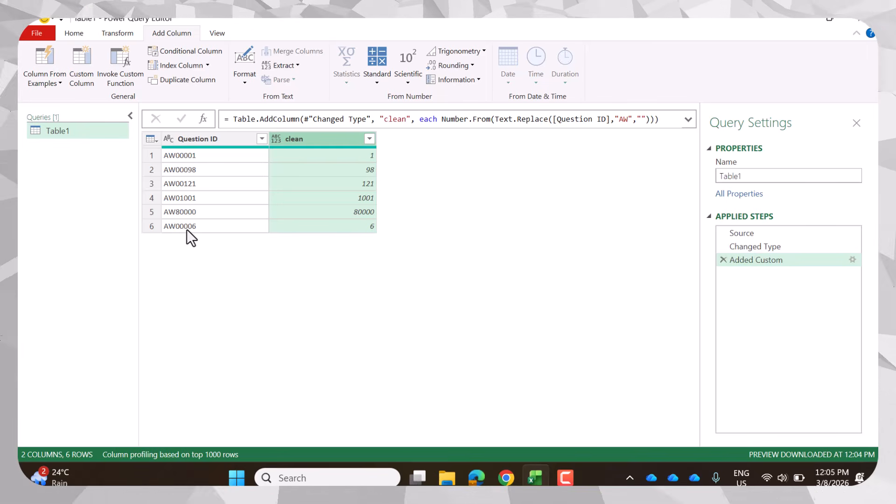
- Copy the Question ID column and paste it with its header into a new manually entered table
{"action": "left_click", "coordinate": [223, 138]}
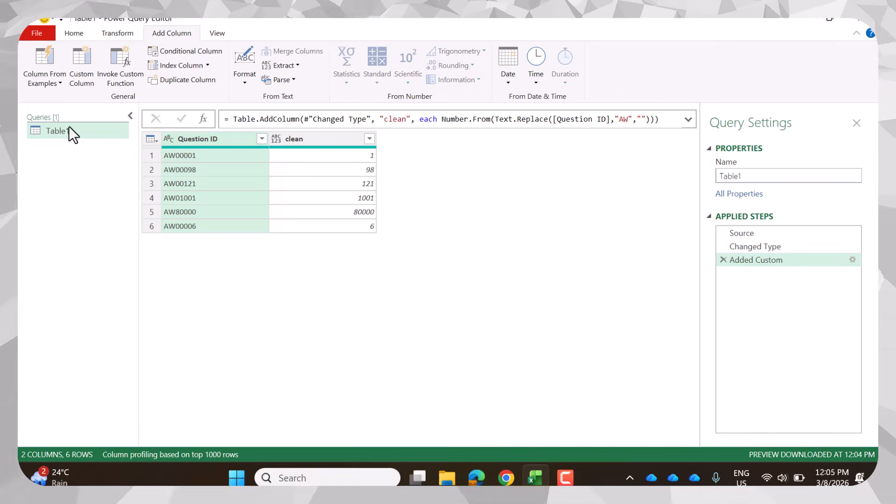
{"action": "left_click", "coordinate": [76, 29]}
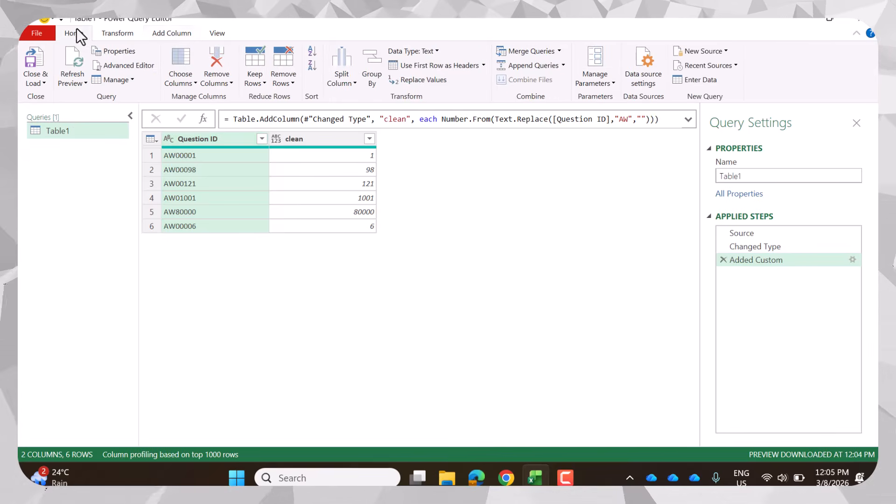
{"action": "left_click", "coordinate": [685, 79]}
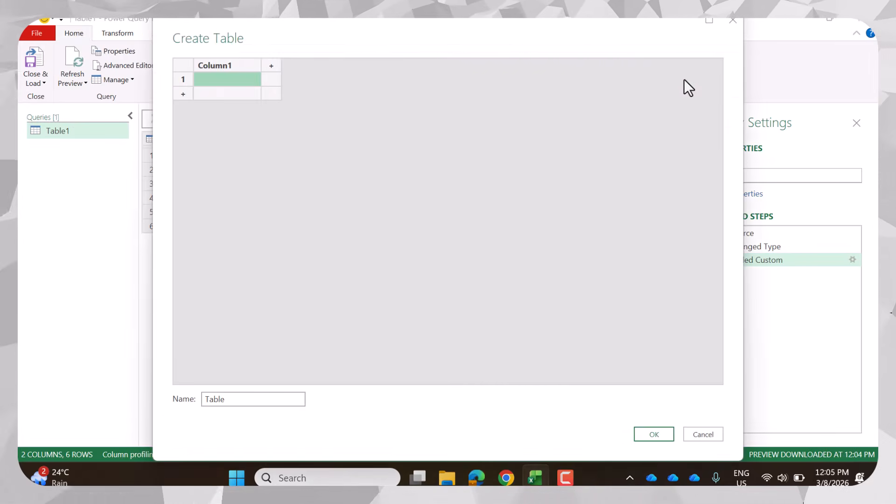
{"action": "type", "text": "Question ID AW00001 AW00098 AW00121 AW01001 AW80000 AW00006"}
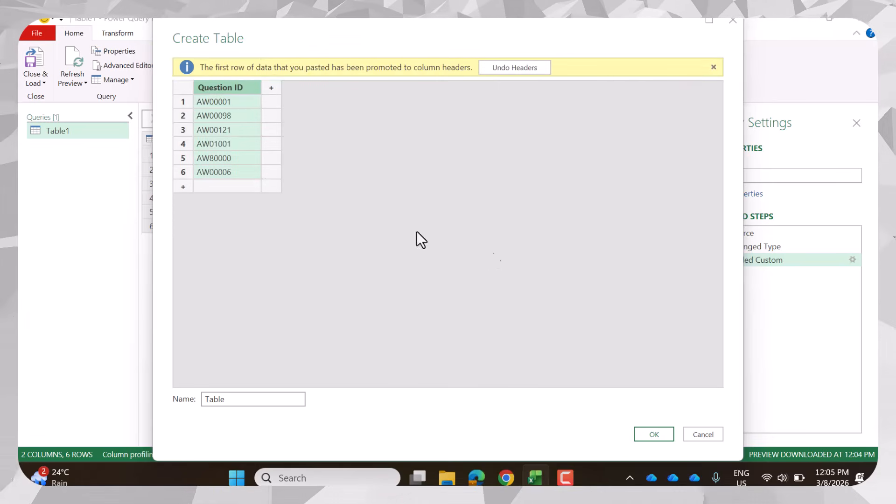
- Change the prefix of the sixth row's Question ID to MN
{"action": "left_click", "coordinate": [196, 173]}
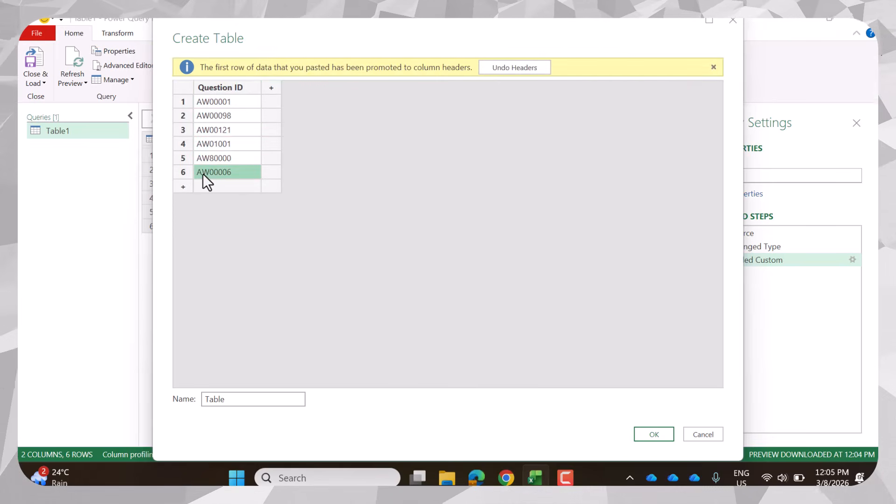
{"action": "left_click", "coordinate": [206, 173]}
{"action": "key", "text": "Home"}
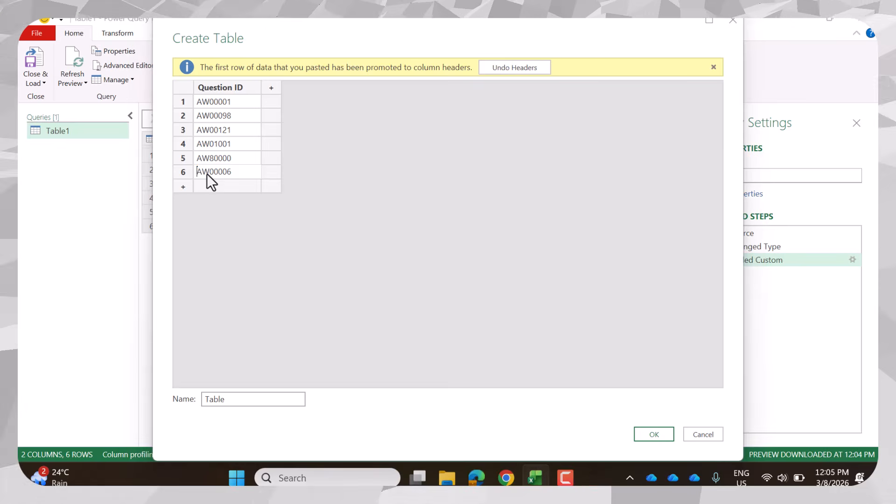
{"action": "key", "text": "shift+Right"}
{"action": "key", "text": "shift+Right"}
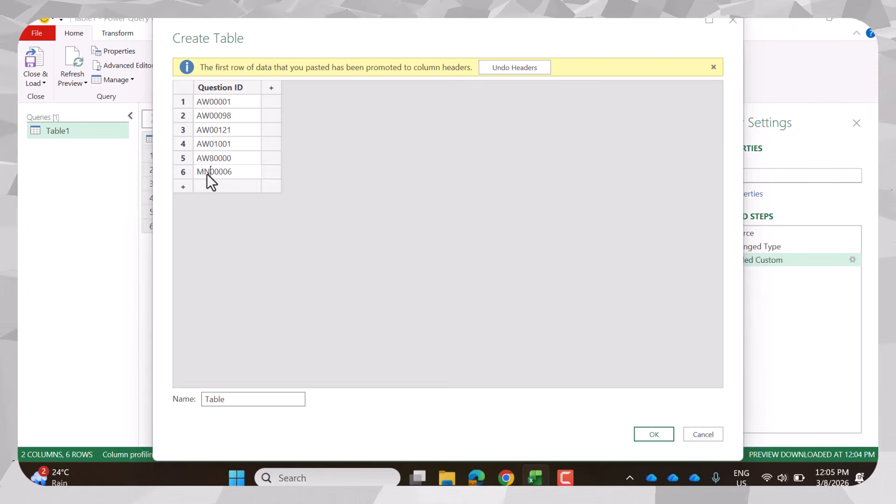
{"action": "type", "text": "MN"}
- Replace the first letter of the fifth row's Question ID with b and create the table
{"action": "left_click", "coordinate": [208, 144]}
{"action": "double_click", "coordinate": [205, 142]}
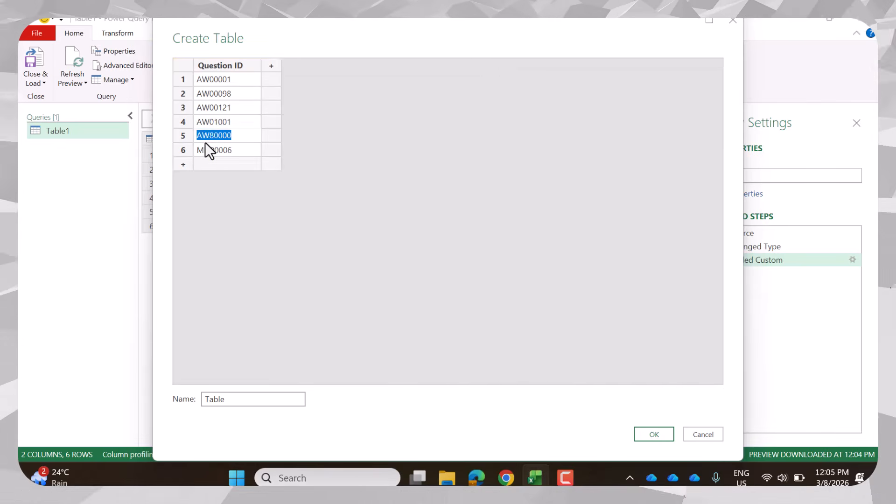
{"action": "left_click", "coordinate": [203, 131]}
{"action": "key", "text": "BackSpace"}
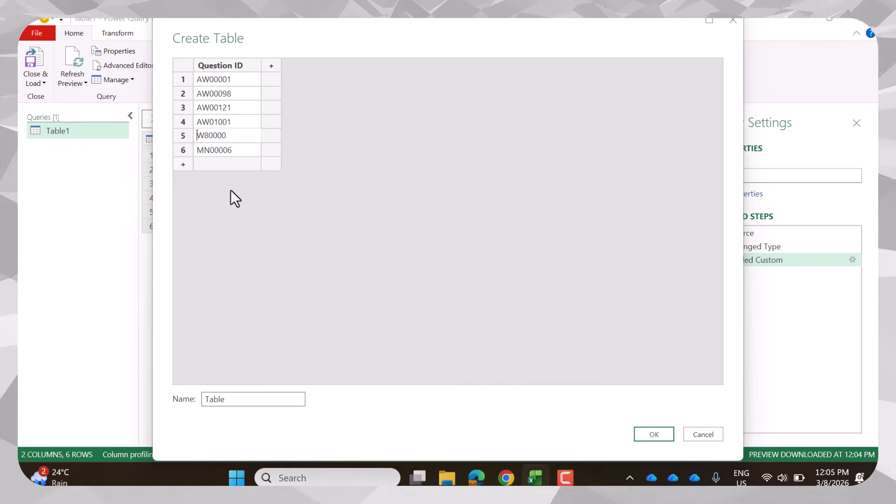
{"action": "type", "text": "b"}
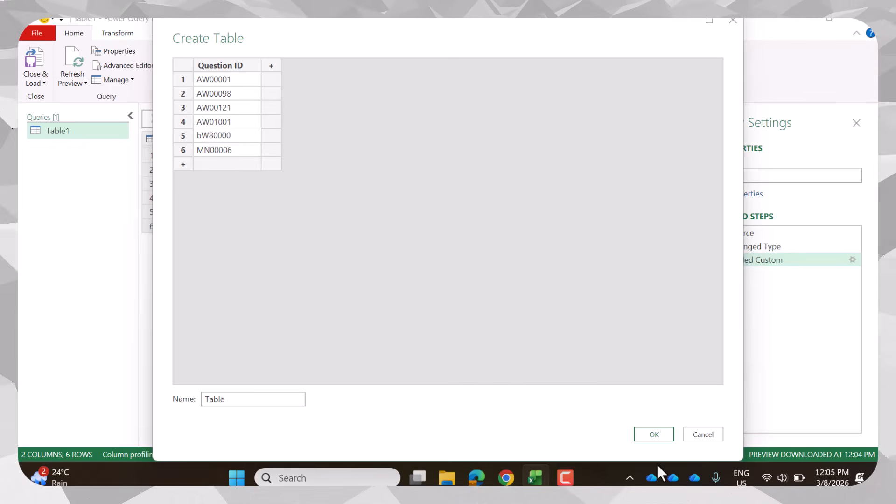
{"action": "left_click", "coordinate": [666, 435]}
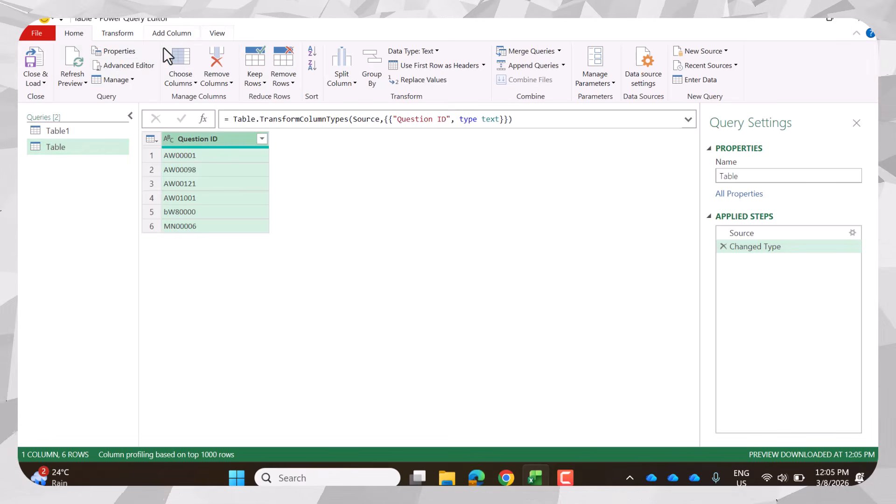
- Start a custom column whose formula calls Text.Remove on the Question ID column
{"action": "left_click", "coordinate": [171, 33]}
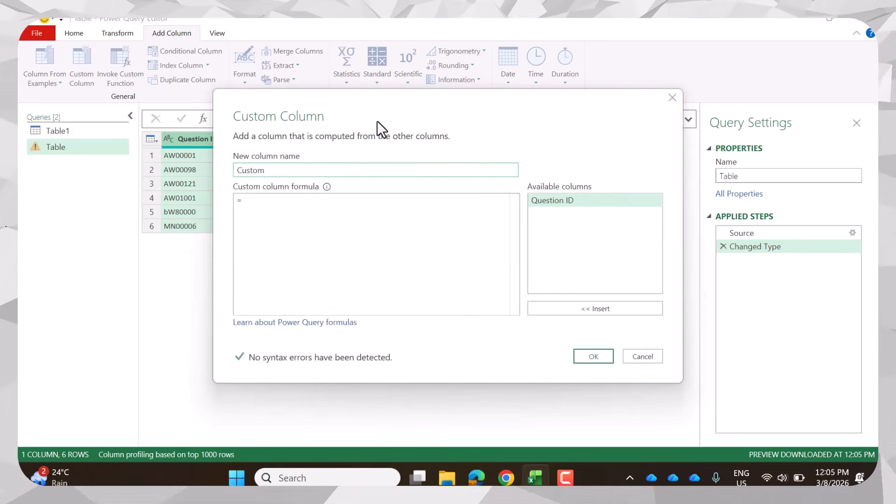
{"action": "left_click_drag", "start_coordinate": [378, 121], "coordinate": [489, 155]}
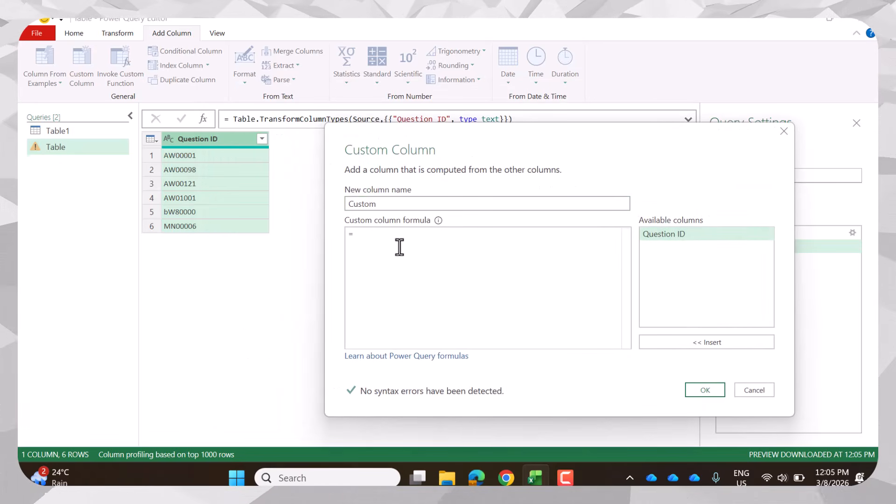
{"action": "type", "text": "textremove"}
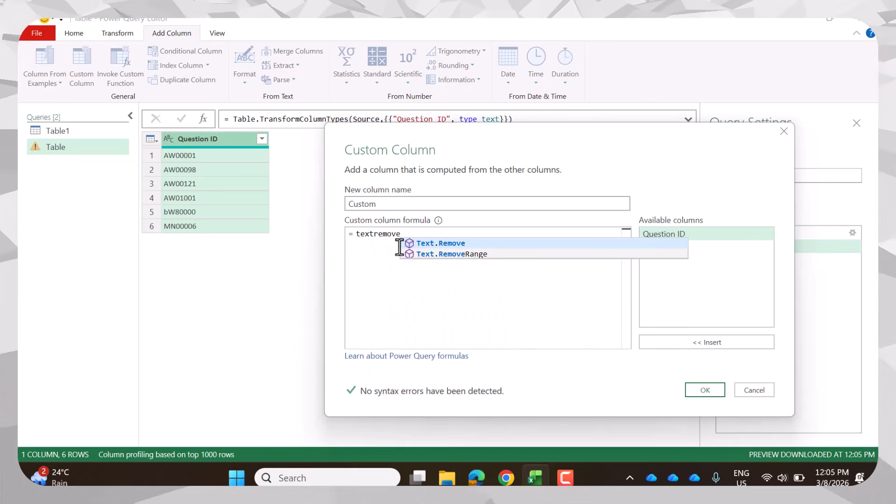
{"action": "key", "text": "Tab"}
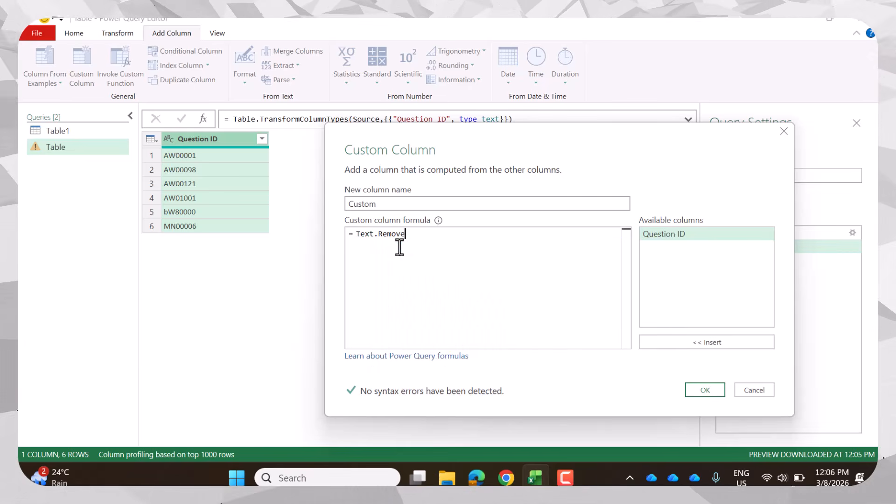
{"action": "type", "text": "("}
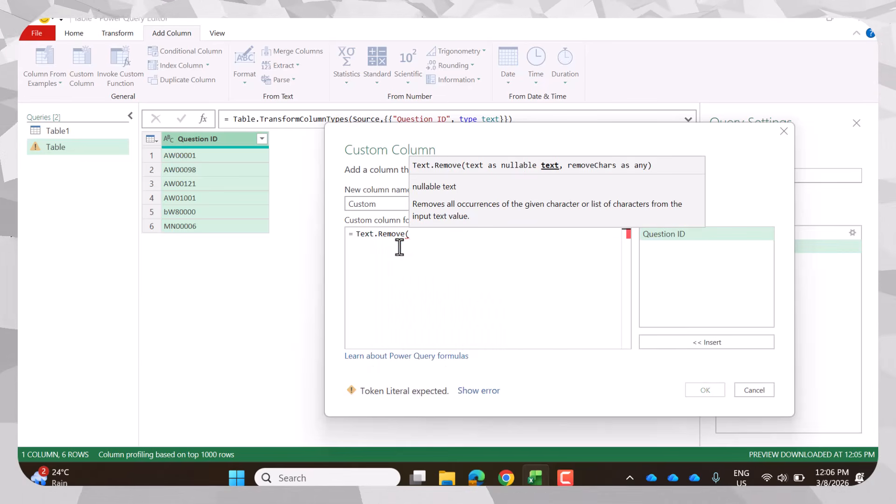
{"action": "double_click", "coordinate": [704, 233]}
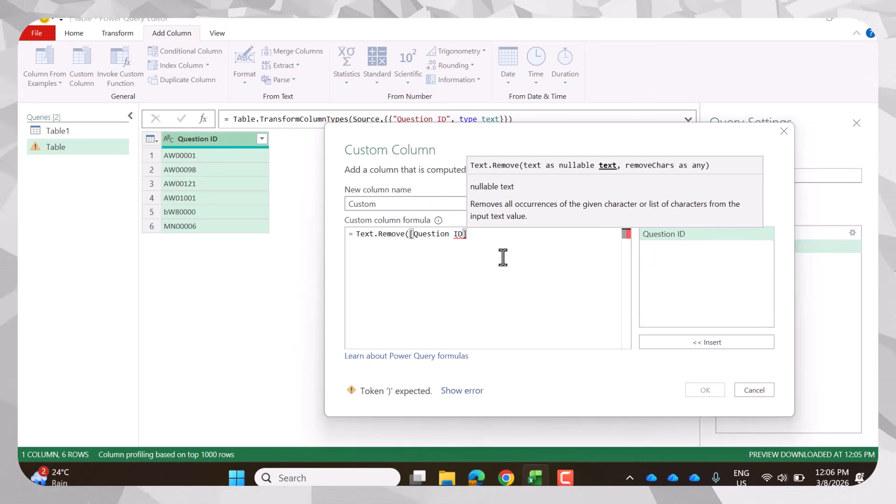
{"action": "type", "text": ",\"\""}
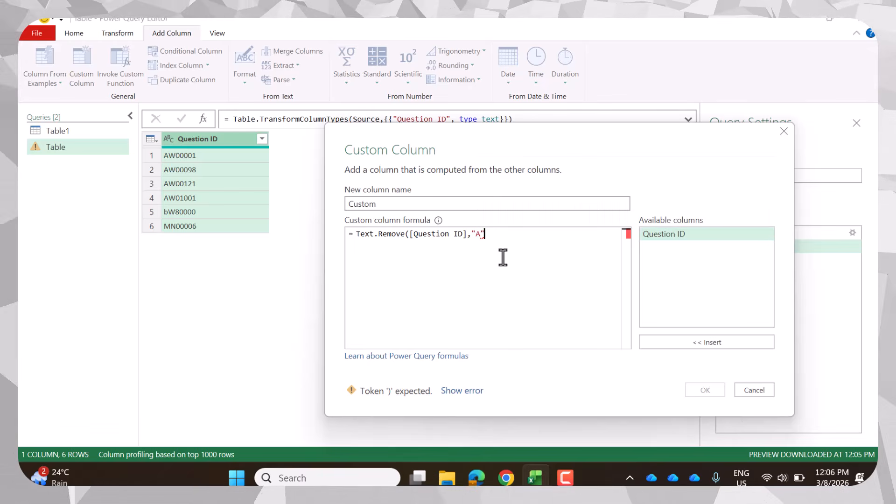
{"action": "key", "text": "BackSpace"}
{"action": "key", "text": "BackSpace"}
{"action": "key", "text": "BackSpace"}
{"action": "key", "text": "BackSpace"}
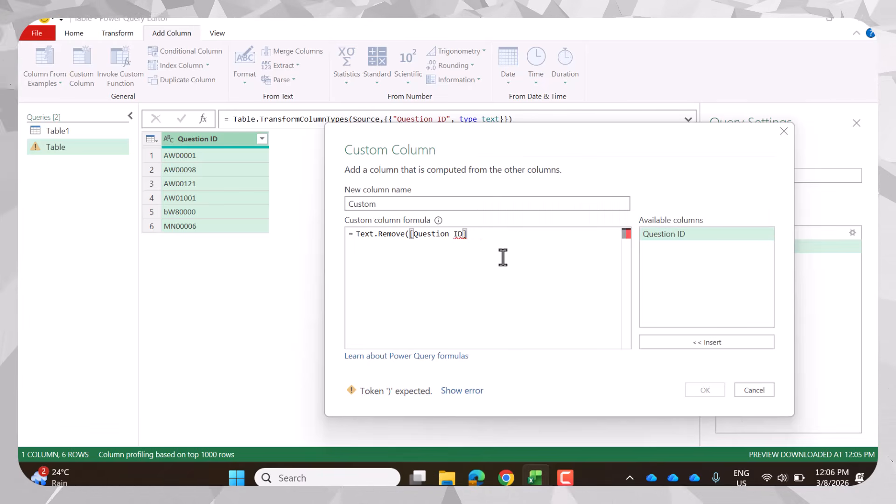
- Complete the formula as Text.Remove([Question ID],"A") and create the custom column
{"action": "type", "text": ","}
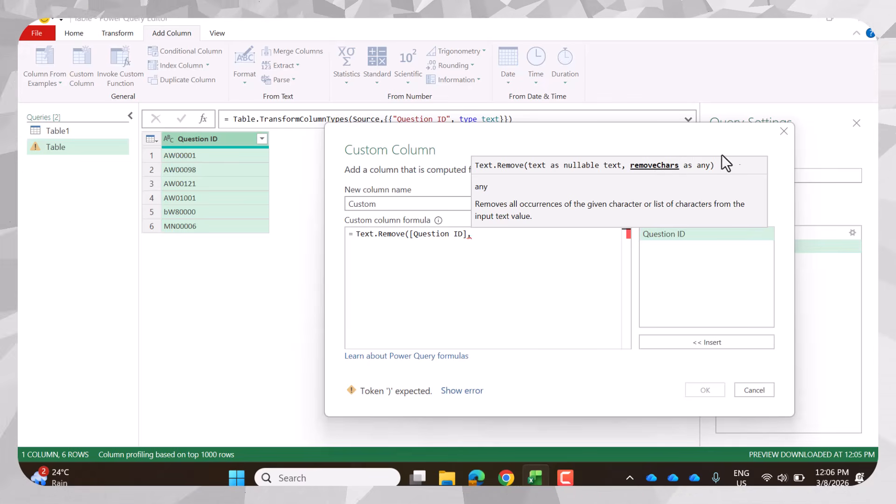
{"action": "type", "text": "\"A\")"}
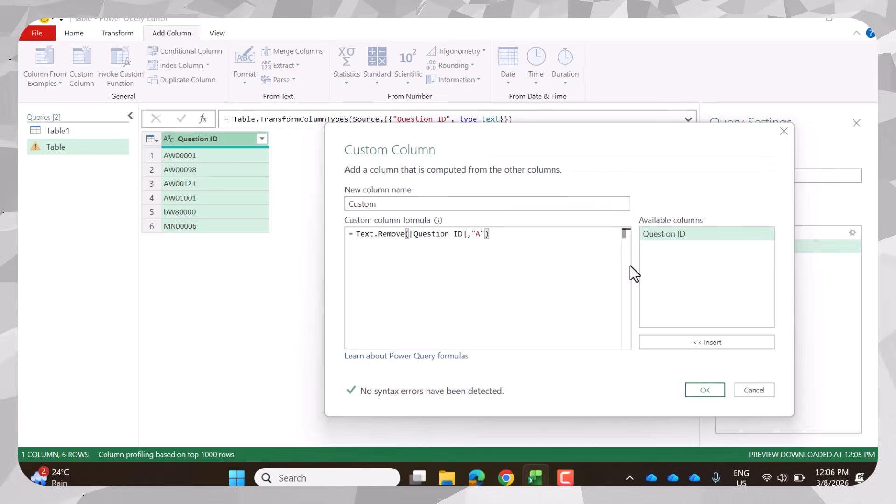
{"action": "left_click", "coordinate": [720, 390]}
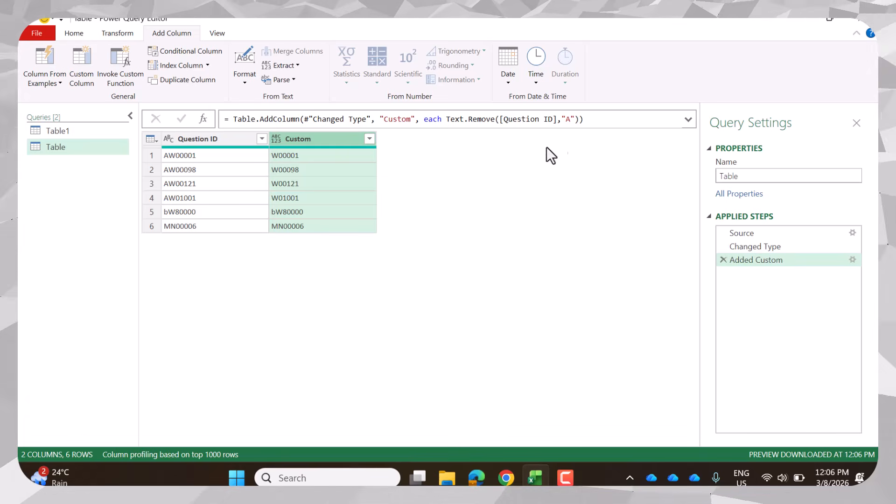
- Change the Custom column's characters to remove to the list {"A","b"} and apply the formula
{"action": "left_click", "coordinate": [573, 119]}
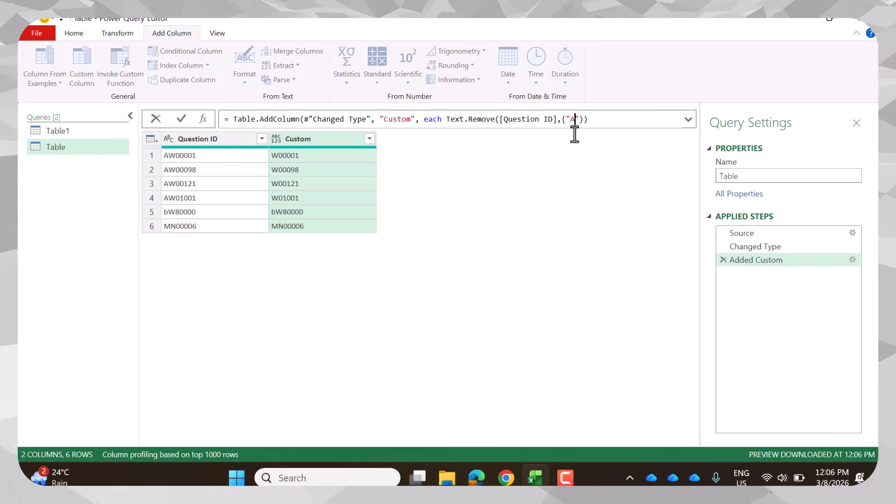
{"action": "type", "text": ",\"b"}
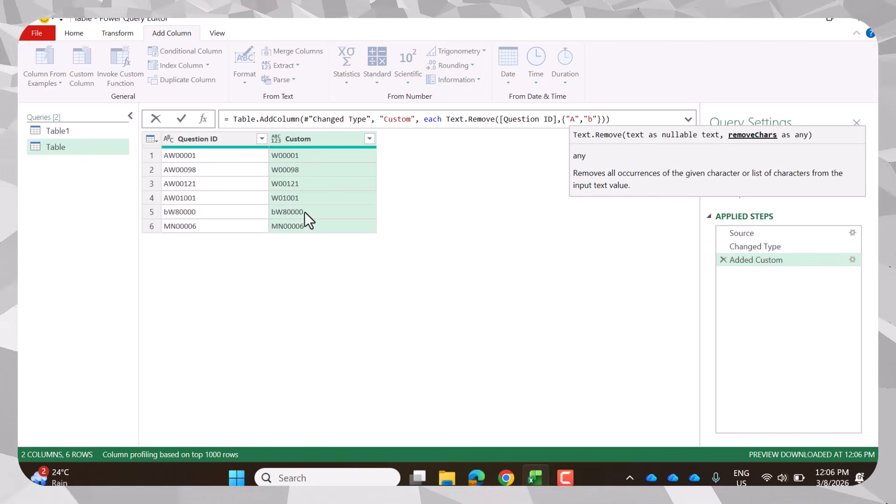
{"action": "key", "text": "Return"}
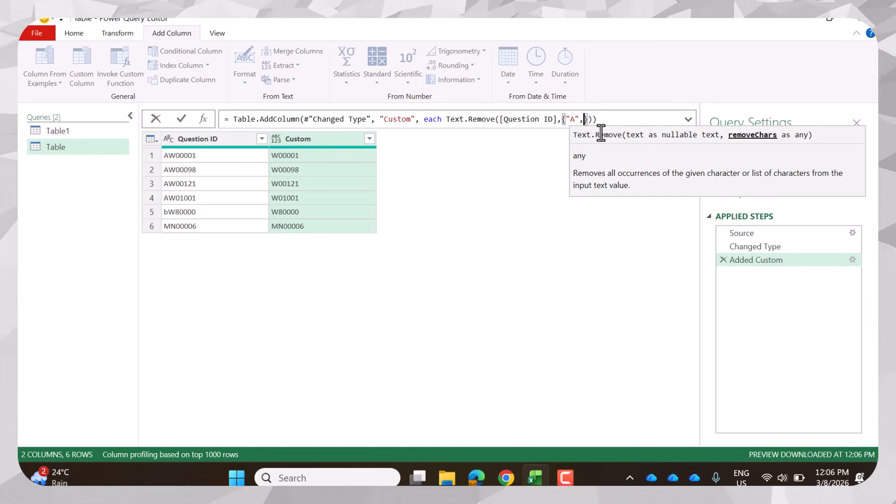
- Replace the removal list with the range "A".."Z", apply it, and extend the list to {"A".."Z","a".."z"}
{"action": "type", "text": "..\"\""}
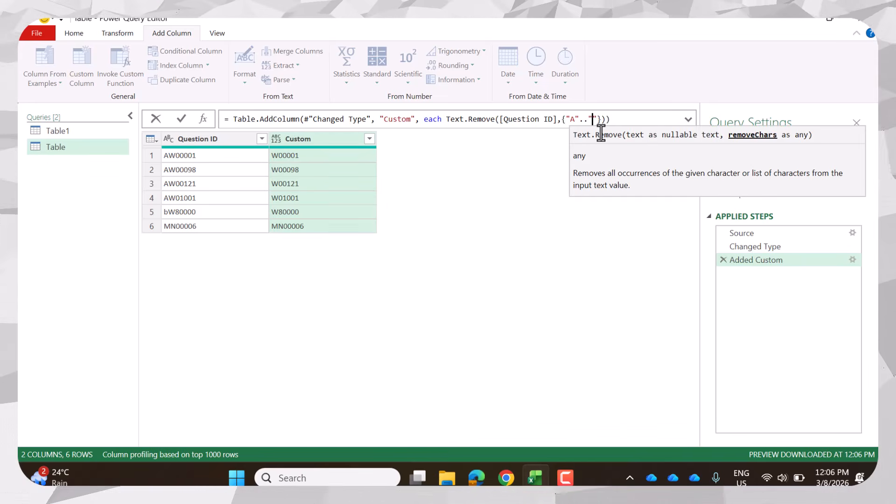
{"action": "key", "text": "Return"}
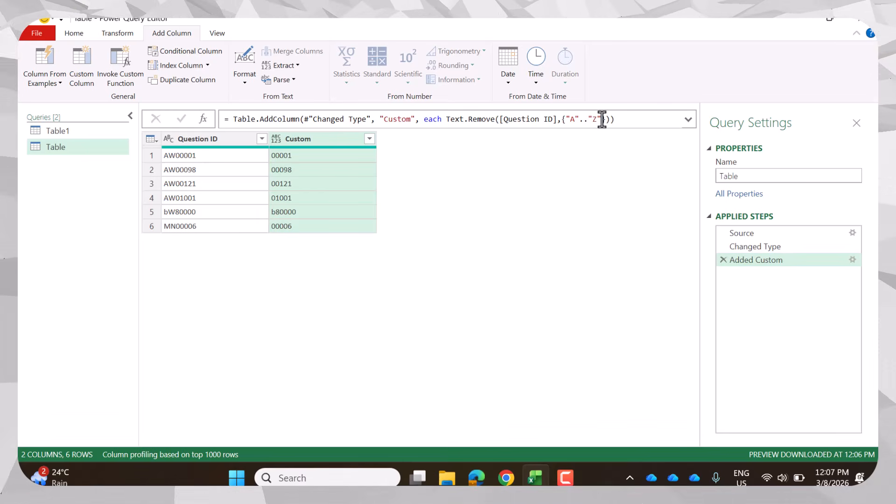
{"action": "type", "text": ",\"a"}
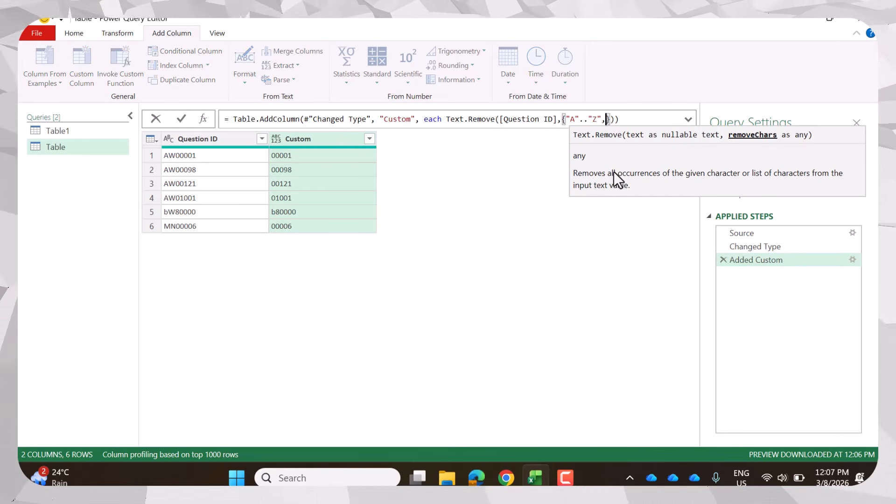
{"action": "type", "text": "..\"z"}
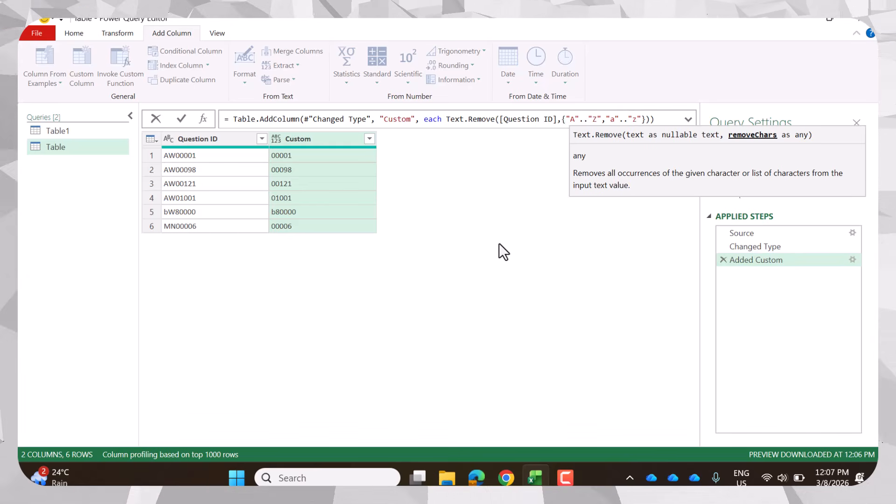
{"action": "key", "text": "Return"}
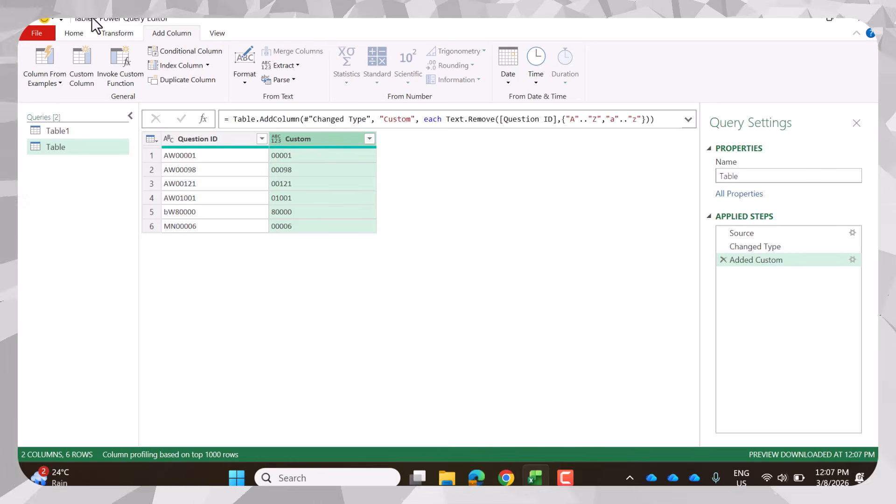
- Set the Custom column's data type to Whole Number
{"action": "left_click", "coordinate": [75, 32]}
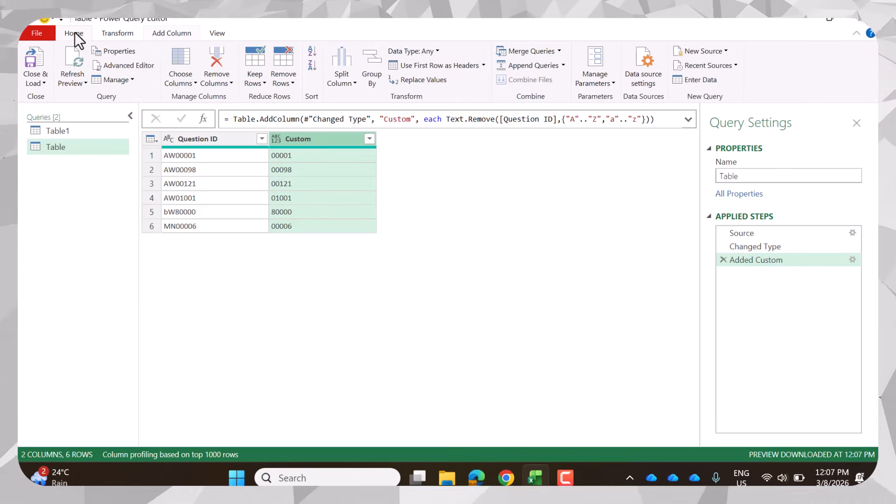
{"action": "left_click", "coordinate": [436, 51]}
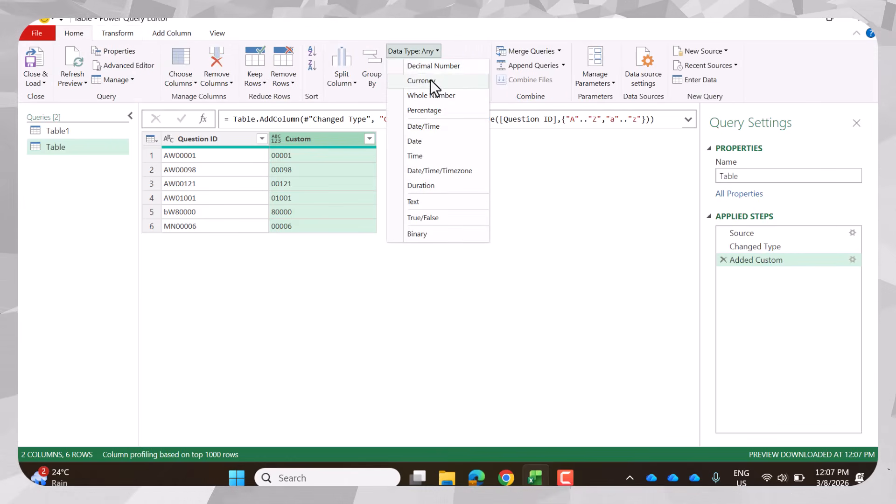
{"action": "left_click", "coordinate": [430, 95]}
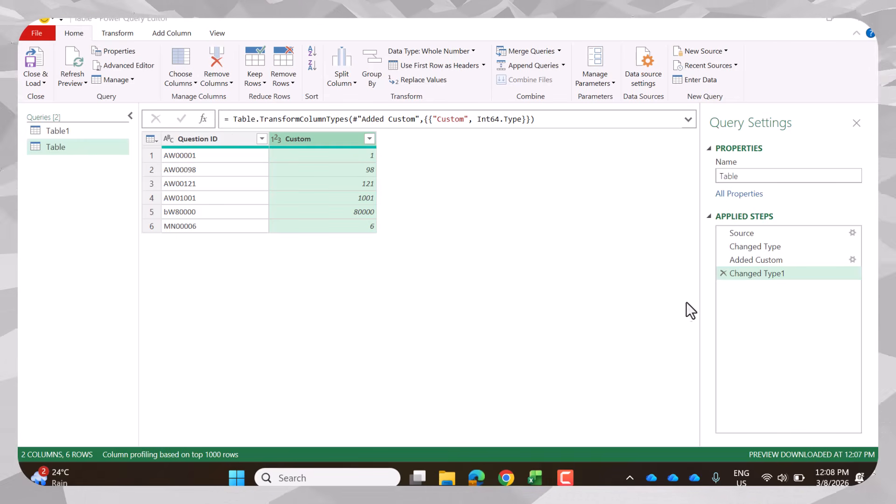
- Delete the Changed Type1 and Added Custom steps, and convert the Question ID column to uppercase
{"action": "left_click", "coordinate": [724, 272]}
{"action": "left_click", "coordinate": [724, 259]}
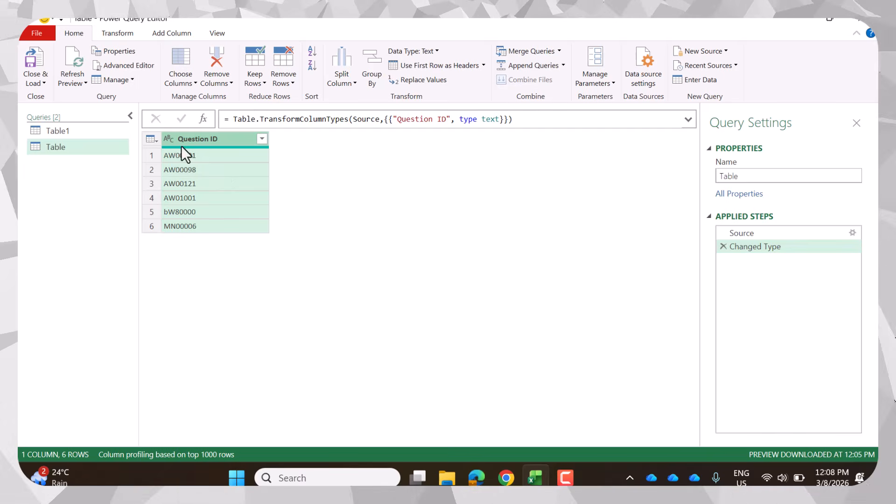
{"action": "left_click", "coordinate": [120, 35]}
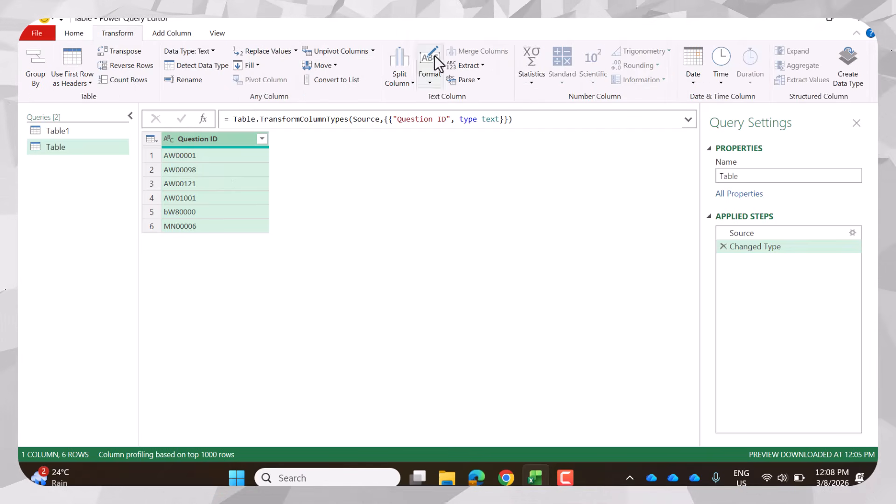
{"action": "left_click", "coordinate": [430, 83]}
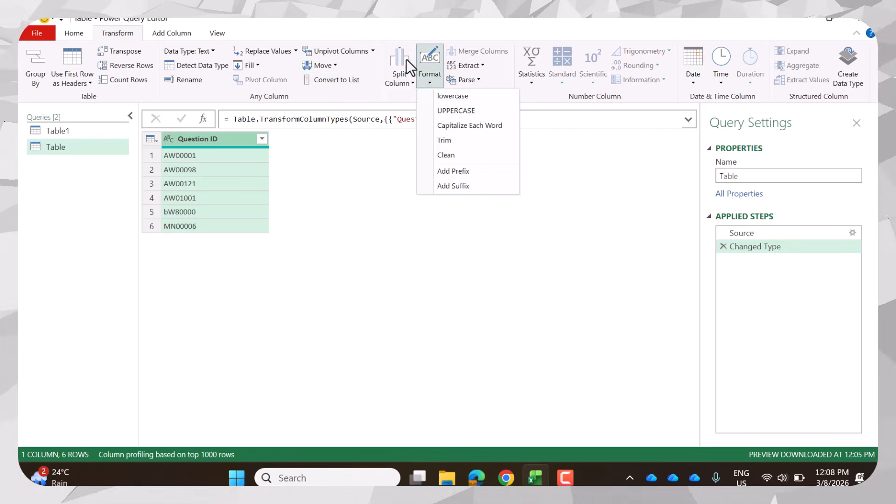
{"action": "left_click", "coordinate": [459, 111]}
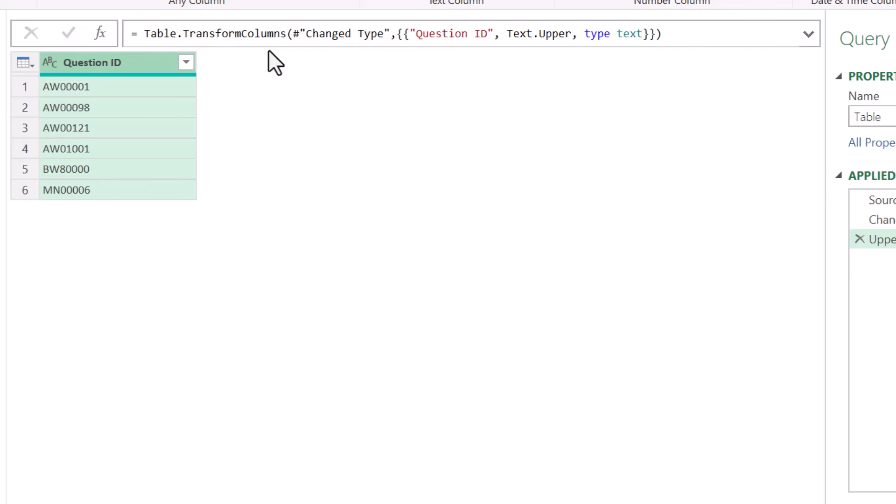
- Replace Text.Upper in the uppercase step's formula with each Text.Remove()
{"action": "left_click_drag", "start_coordinate": [508, 34], "coordinate": [552, 33]}
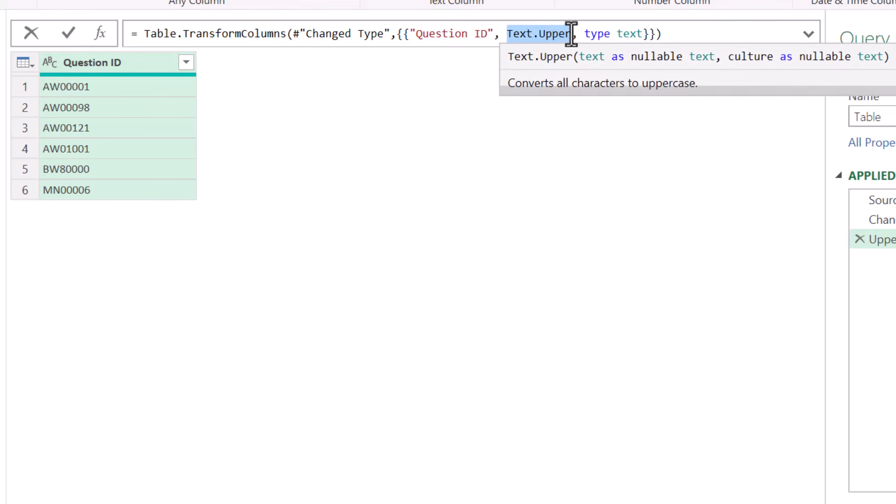
{"action": "key", "text": "BackSpace"}
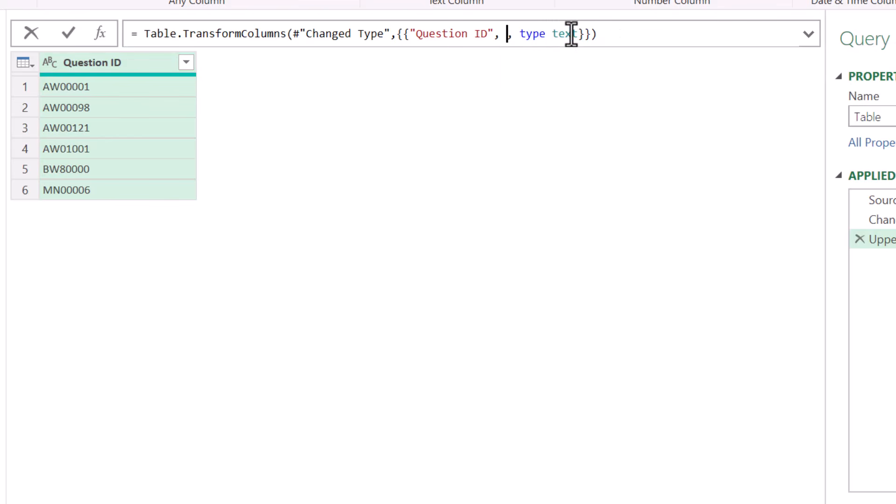
{"action": "type", "text": "texremove"}
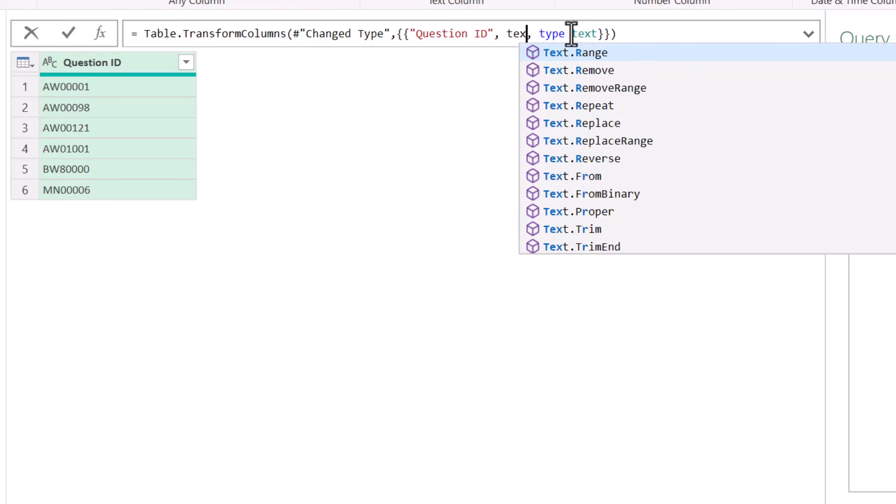
{"action": "key", "text": "Tab"}
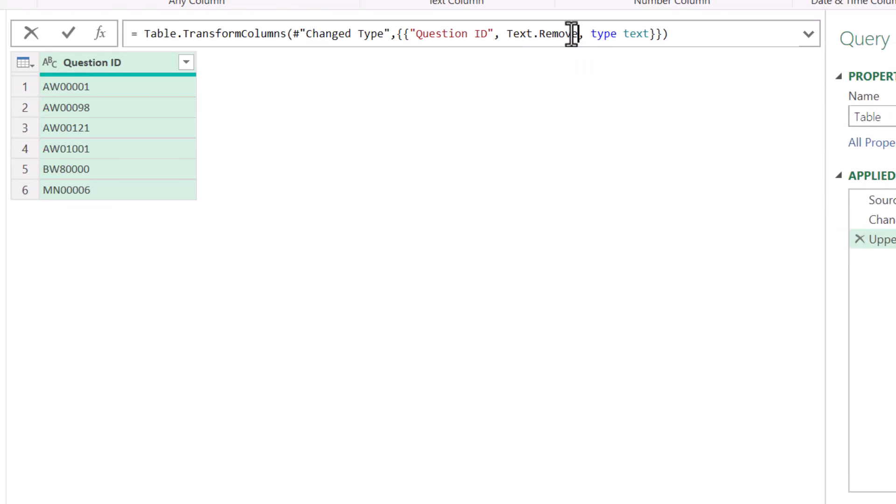
{"action": "type", "text": "("}
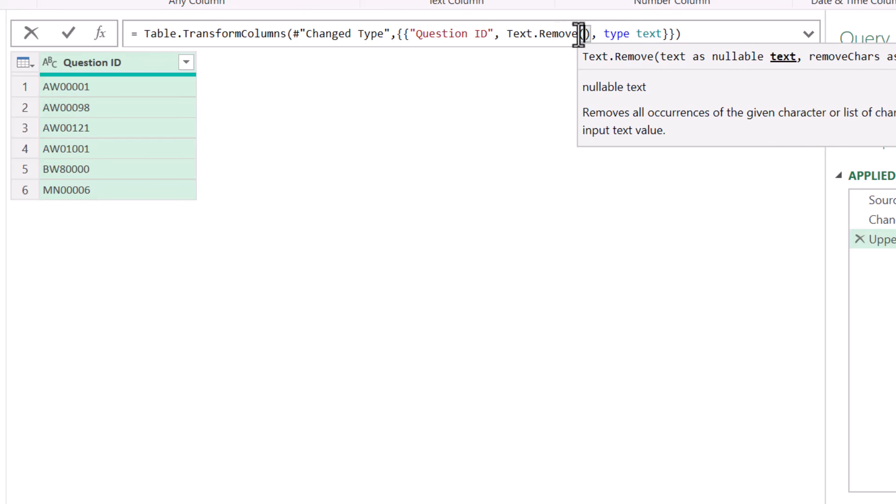
{"action": "left_click", "coordinate": [505, 34]}
{"action": "type", "text": "each"}
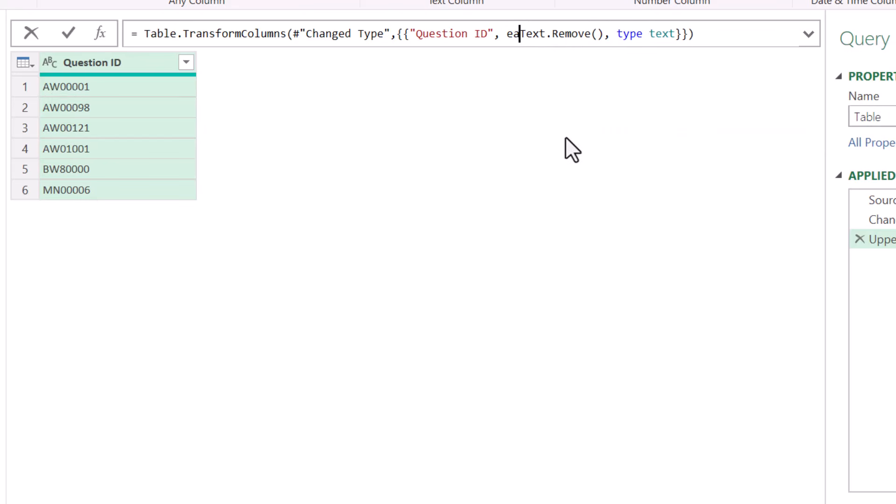
- Complete the Text.Remove arguments in the Question ID transformation with _,{"A".."Z","a".."z"} and apply the formula
{"action": "key", "text": "Right"}
{"action": "key", "text": "Right"}
{"action": "key", "text": "Right"}
{"action": "key", "text": "Right"}
{"action": "key", "text": "Right"}
{"action": "key", "text": "Right"}
{"action": "key", "text": "Right"}
{"action": "key", "text": "Right"}
{"action": "key", "text": "Right"}
{"action": "key", "text": "Right"}
{"action": "key", "text": "Right"}
{"action": "key", "text": "Right"}
{"action": "key", "text": "Right"}
{"action": "key", "text": "Left"}
{"action": "type", "text": "_"}
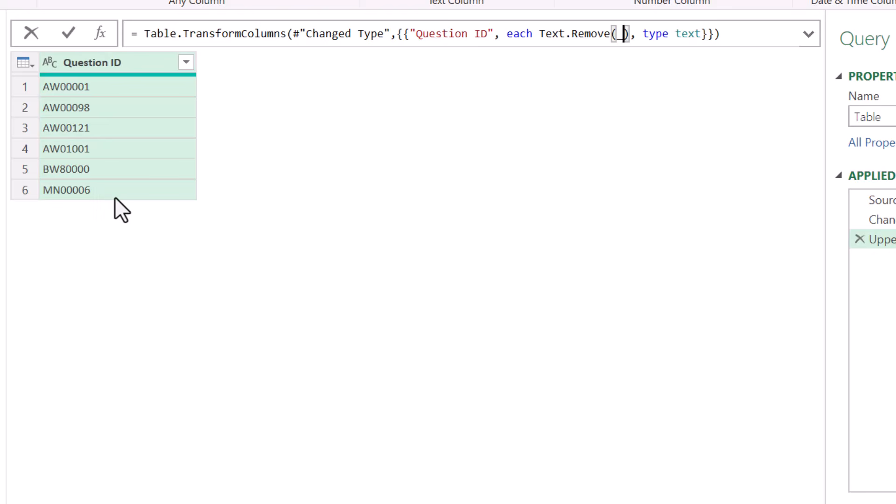
{"action": "type", "text": ","}
{"action": "type", "text": "{\"A\"..\"Z\""}
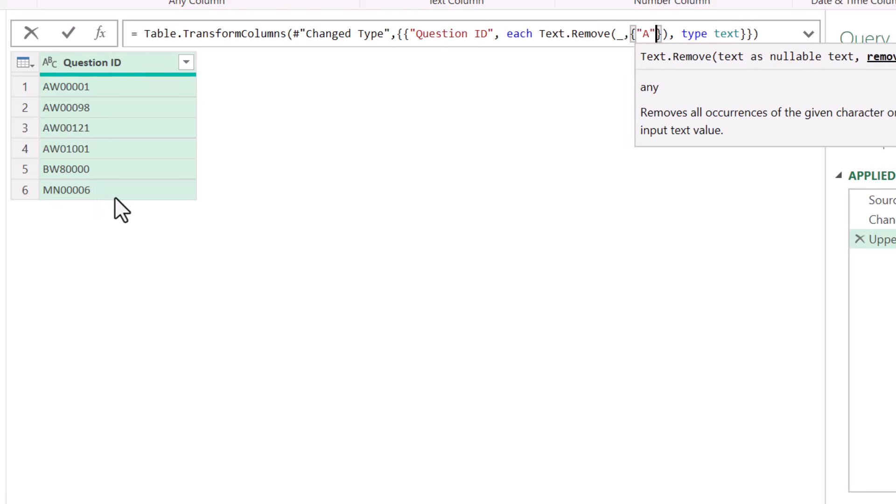
{"action": "type", "text": ",\"a\""}
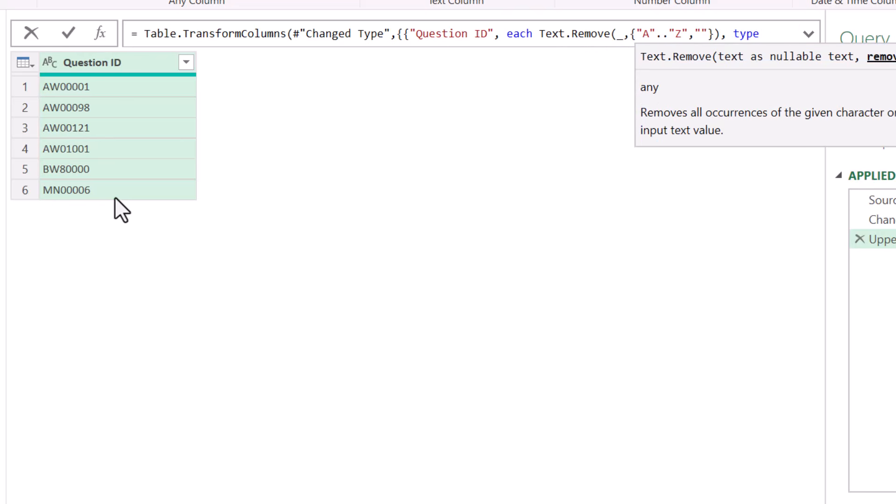
{"action": "type", "text": "..\"z"}
{"action": "key", "text": "Return"}
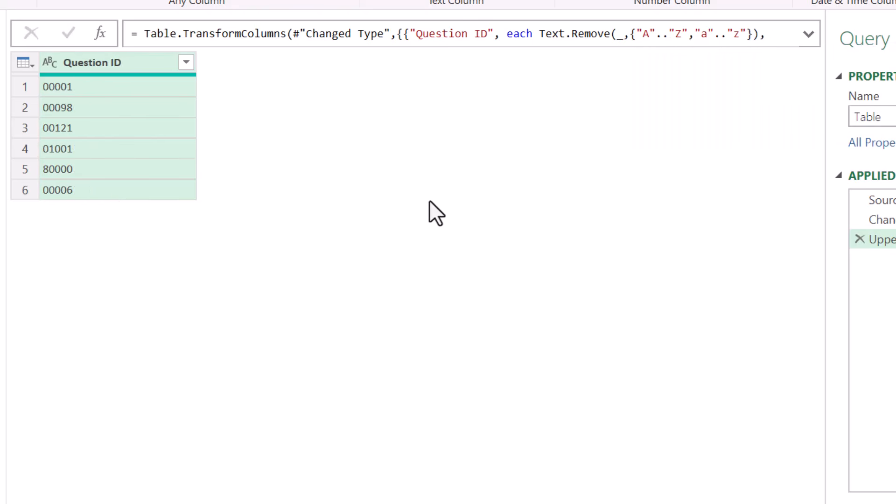
- Wrap the Text.Remove expression in Number.From() within the Question ID transformation formula and apply it
{"action": "left_click", "coordinate": [540, 32]}
{"action": "type", "text": "("}
{"action": "key", "text": "Left"}
{"action": "type", "text": "number.fro"}
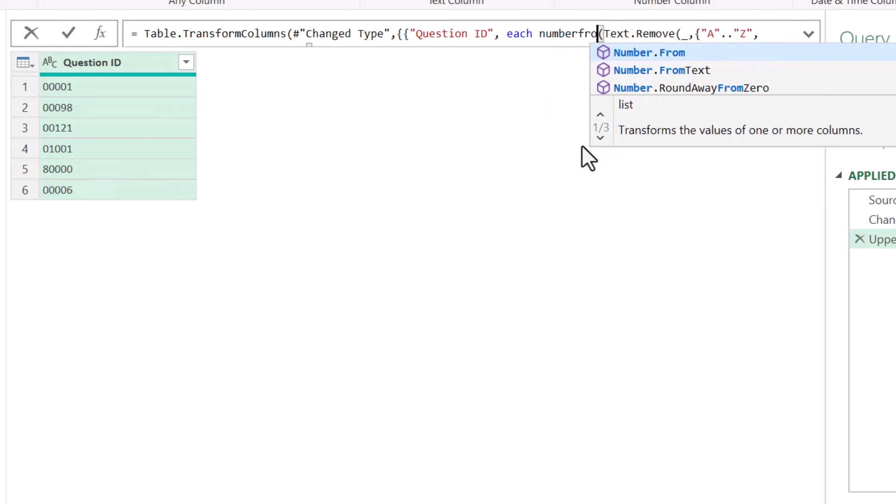
{"action": "key", "text": "Tab"}
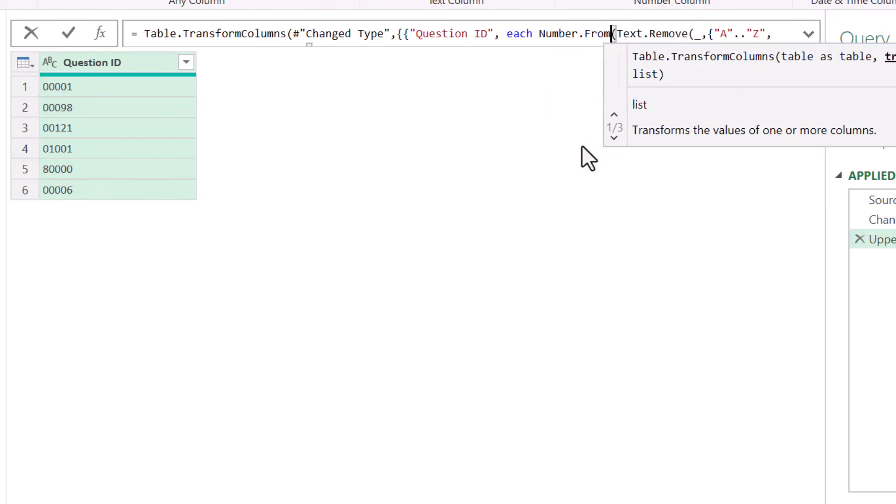
{"action": "left_click", "coordinate": [759, 33]}
{"action": "key", "text": "Right"}
{"action": "key", "text": "Right"}
{"action": "key", "text": "Right"}
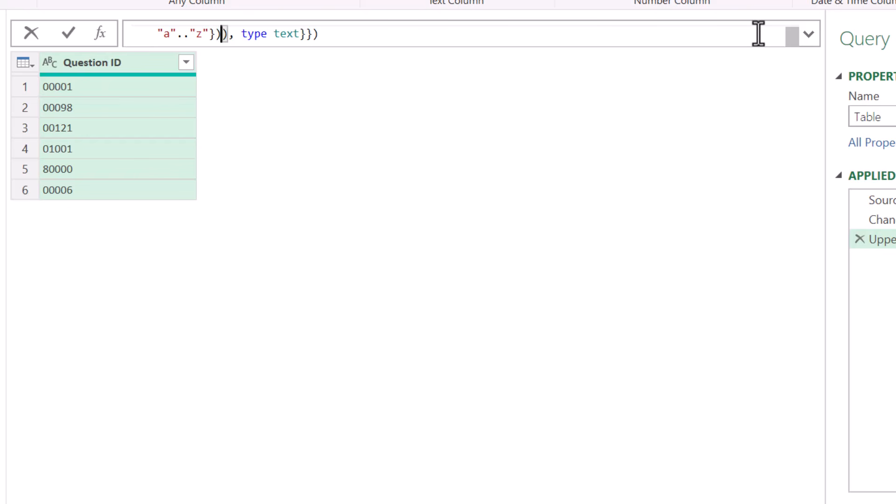
{"action": "type", "text": ")"}
{"action": "key", "text": "Return"}
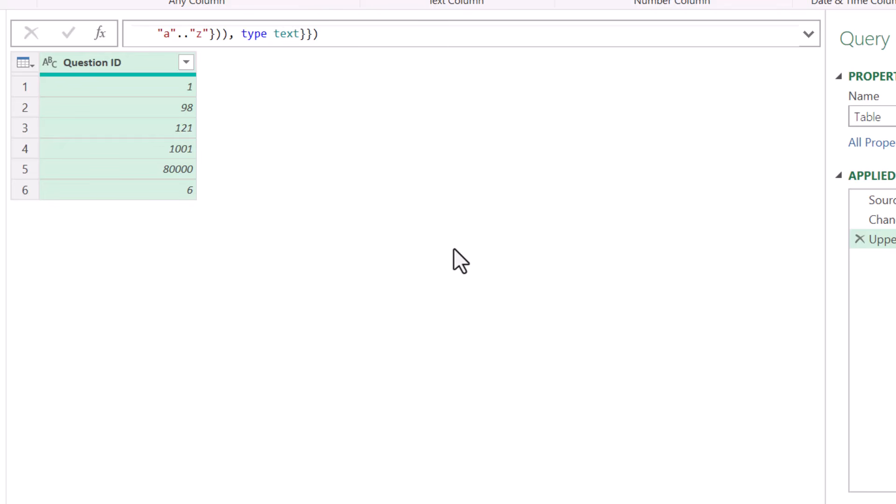
- Change Text.Remove to Text.Select in the formula, replace the letter ranges with {"0".."9"}, and apply it
{"action": "left_click", "coordinate": [655, 35]}
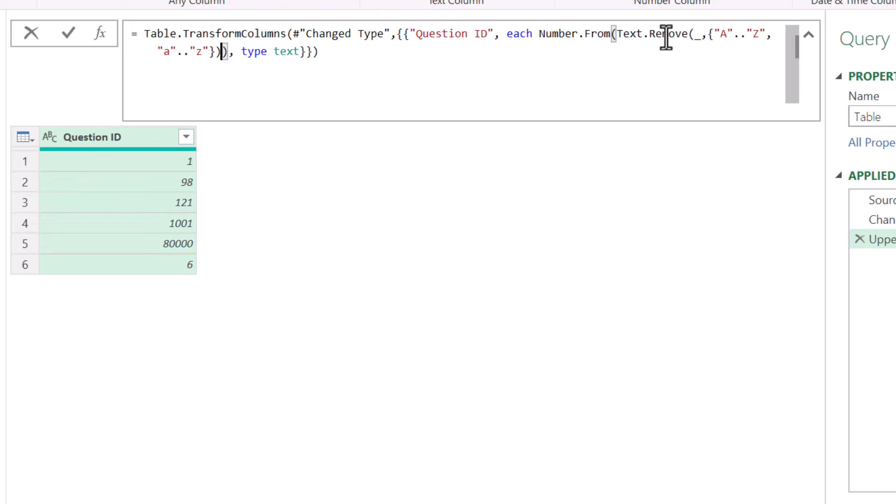
{"action": "mouse_move", "coordinate": [666, 37]}
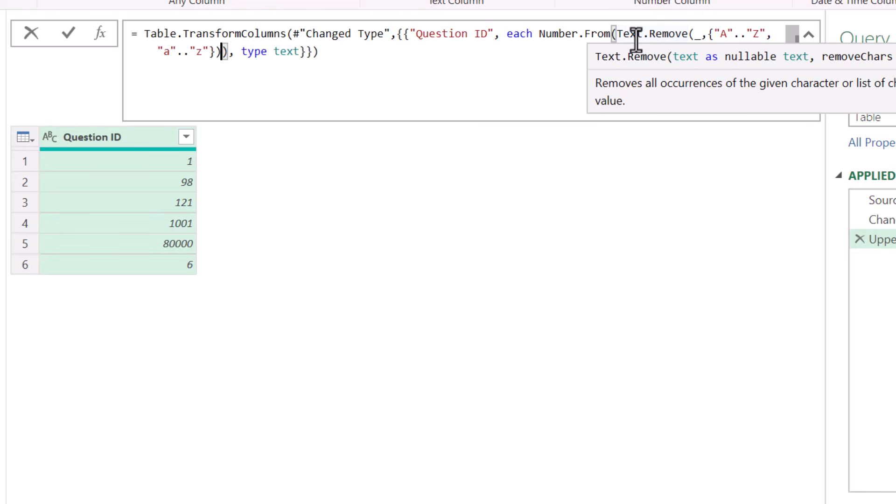
{"action": "double_click", "coordinate": [662, 33]}
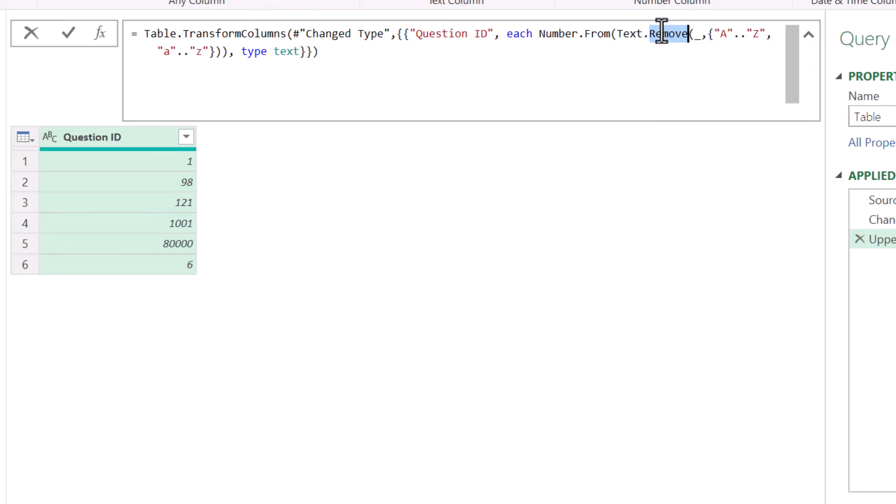
{"action": "type", "text": "Select"}
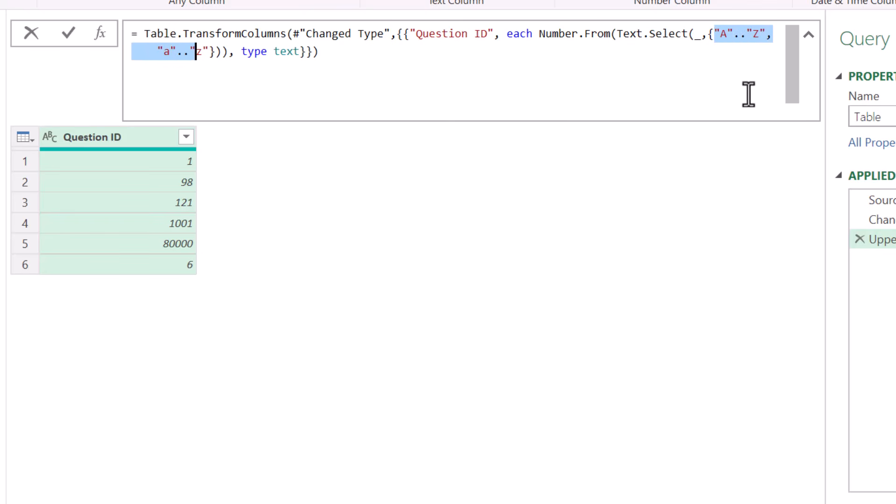
{"action": "key", "text": "BackSpace"}
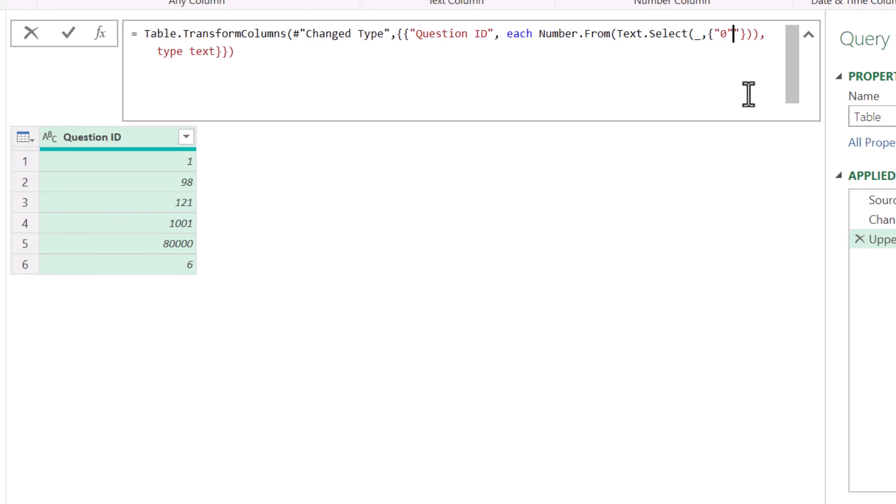
{"action": "type", "text": "\"0\"..\""}
{"action": "key", "text": "Return"}
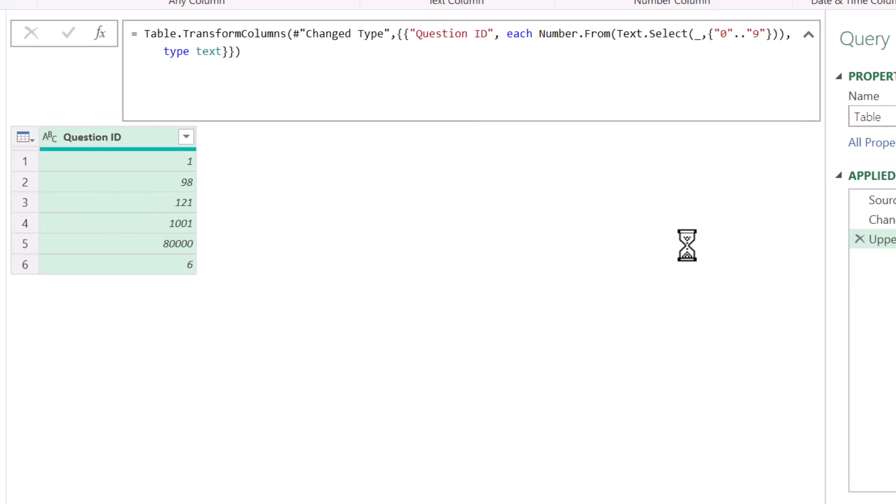
- Delete the uppercase step and extract a text range from Question ID with starting index 2 and 1000 characters
{"action": "left_click", "coordinate": [859, 240]}
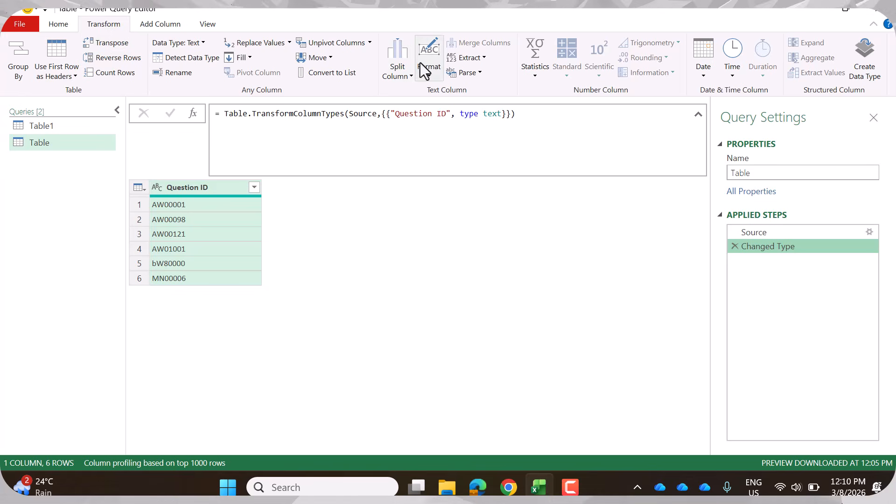
{"action": "left_click", "coordinate": [485, 57]}
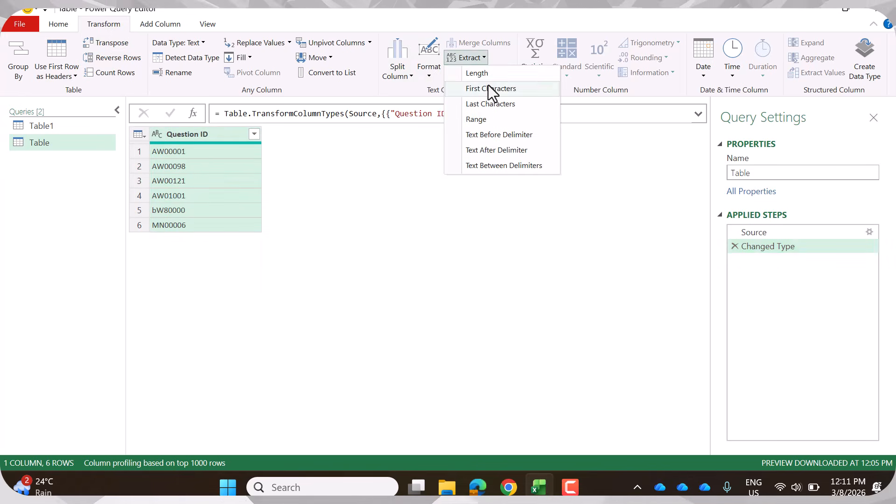
{"action": "left_click", "coordinate": [489, 120]}
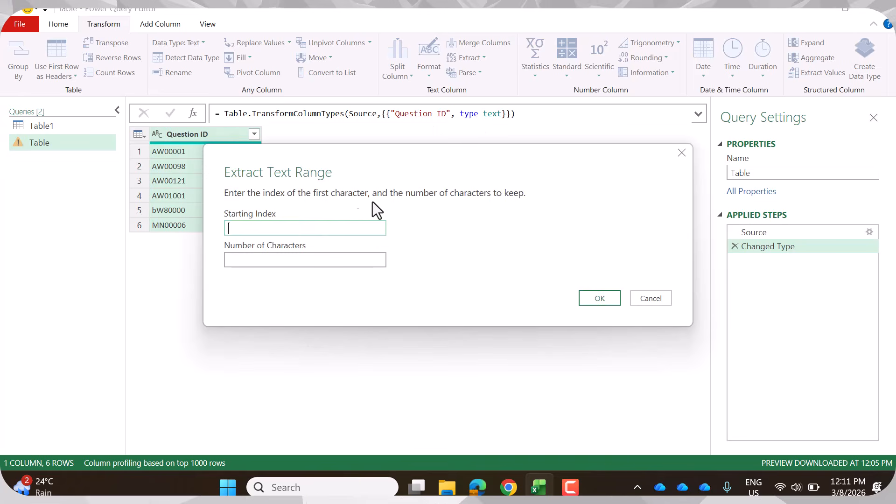
{"action": "left_click", "coordinate": [230, 228]}
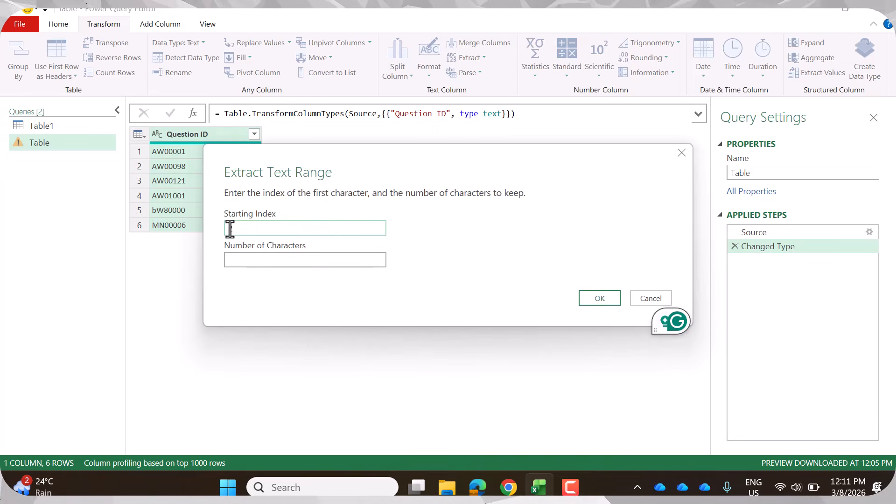
{"action": "type", "text": "2"}
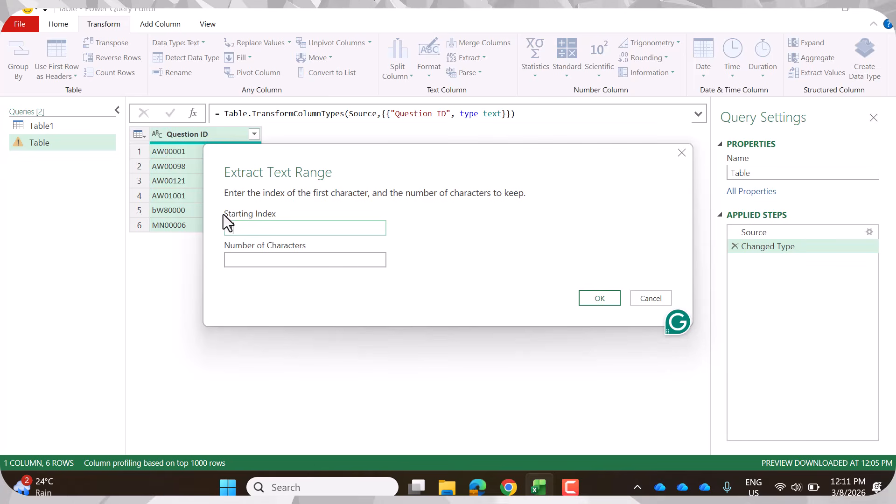
{"action": "left_click", "coordinate": [239, 259]}
{"action": "type", "text": "1000"}
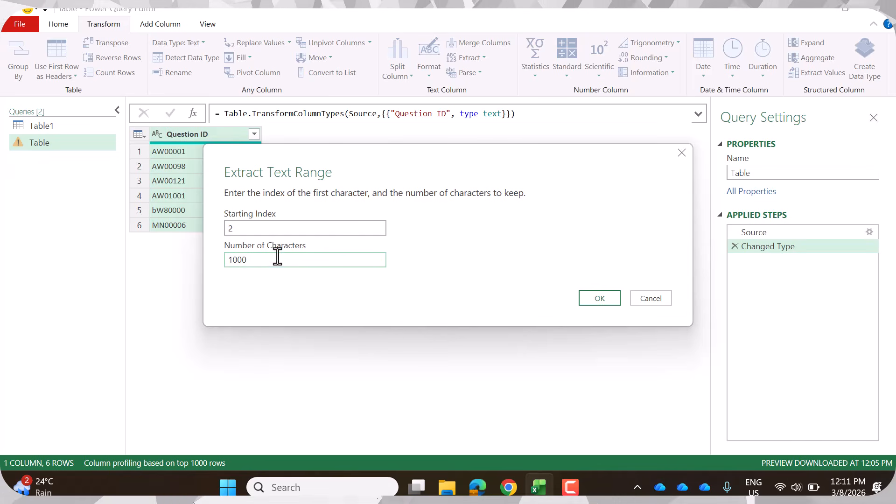
{"action": "left_click", "coordinate": [606, 297]}
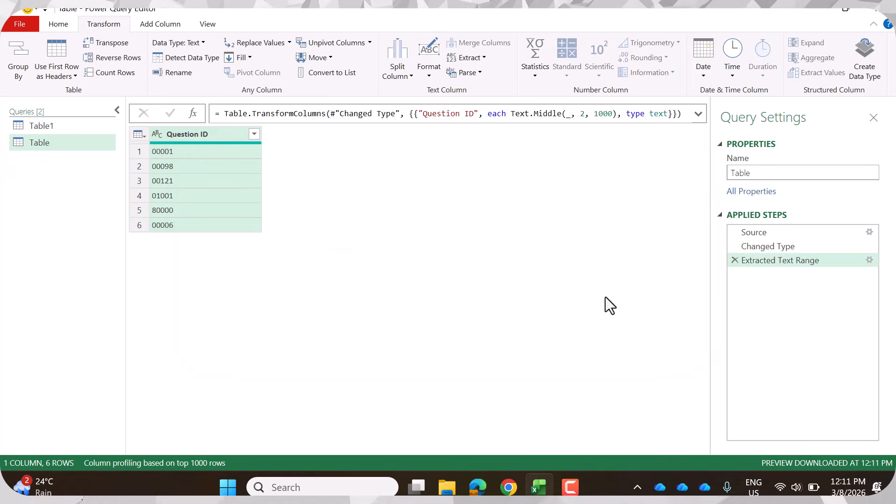